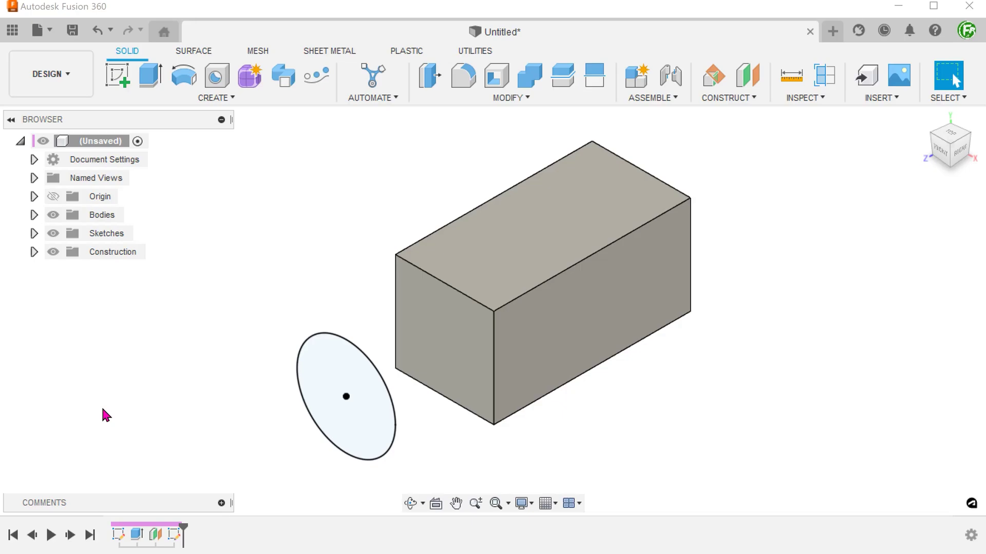
Step: Extrude the circle -50 mm toward the box as a new cylinder body
{"action": "left_click", "coordinate": [332, 378]}
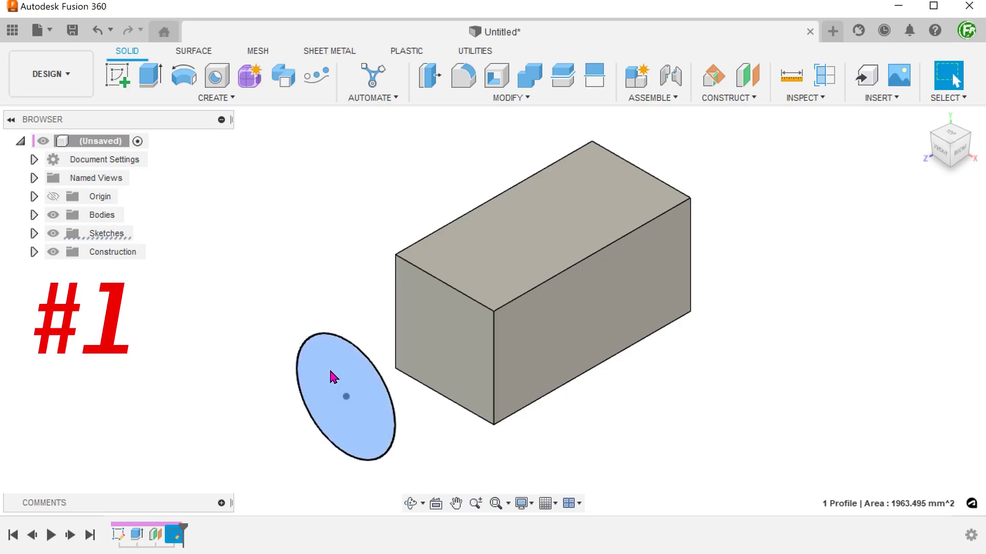
{"action": "key", "text": "Escape"}
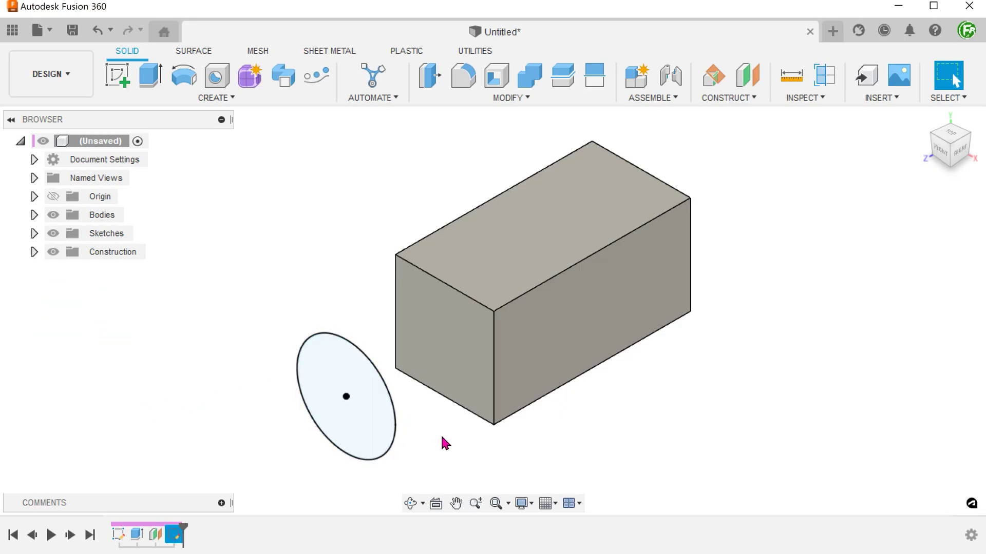
{"action": "left_click", "coordinate": [457, 355]}
{"action": "key", "text": "e"}
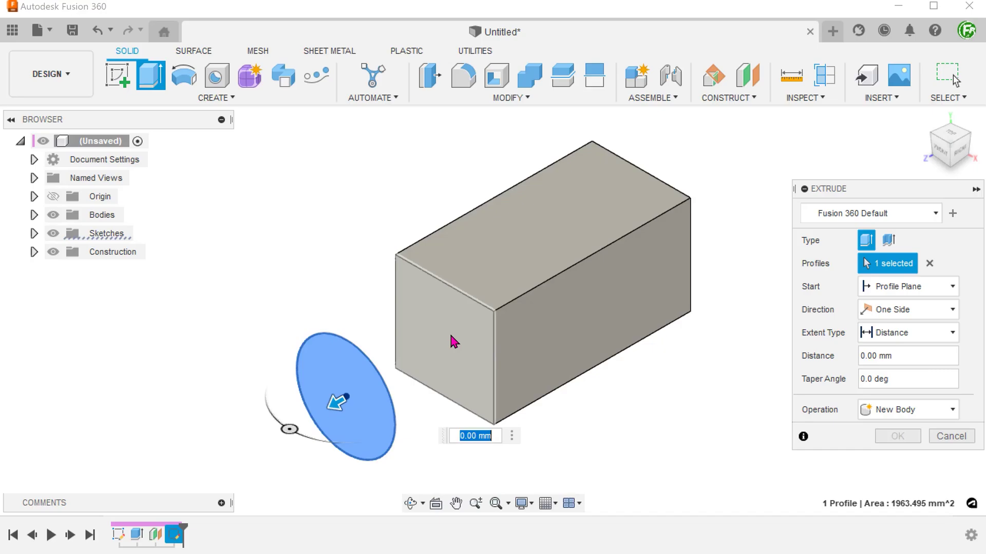
{"action": "type", "text": "-50"}
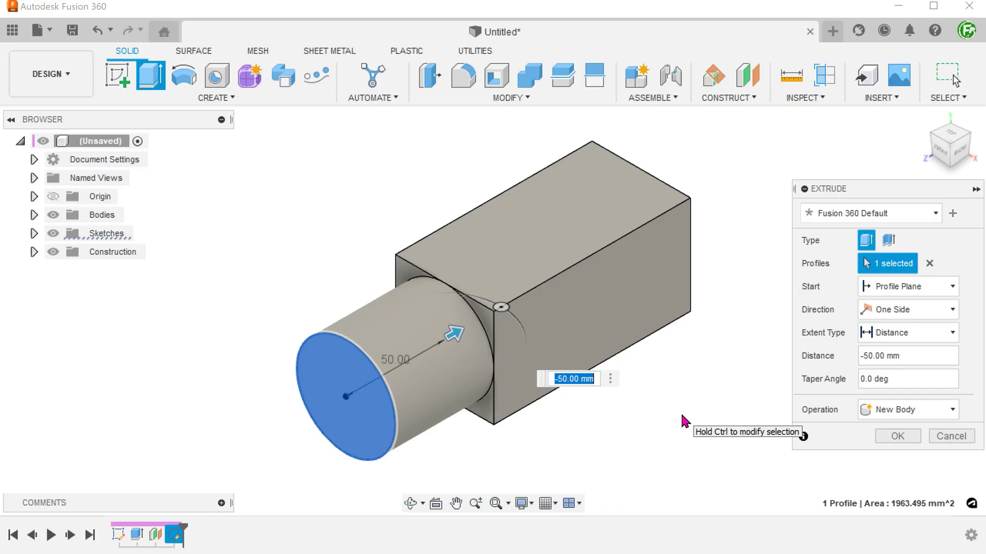
{"action": "left_click", "coordinate": [888, 437]}
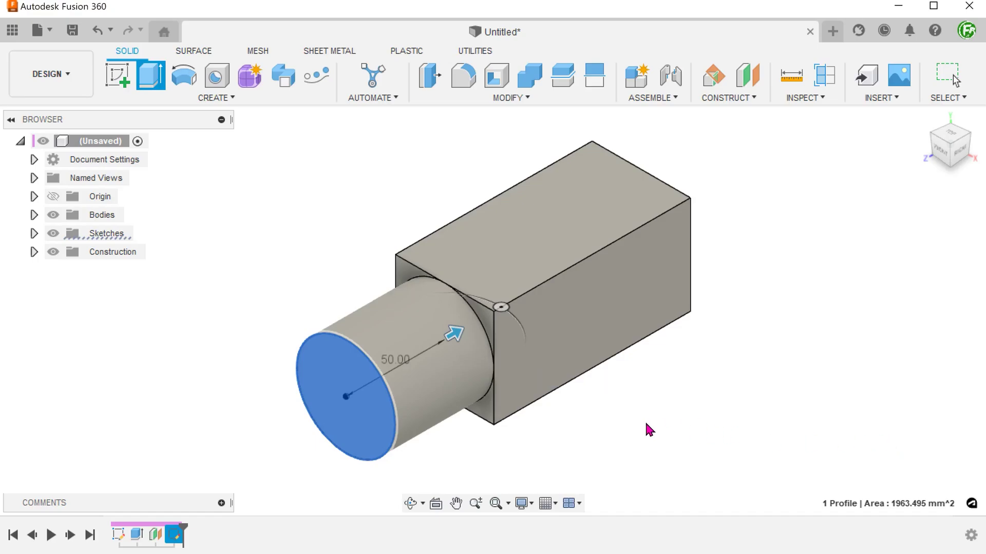
Step: Change the box sketch's 100 mm length to 50 mm, making the box a cube
{"action": "double_click", "coordinate": [119, 534]}
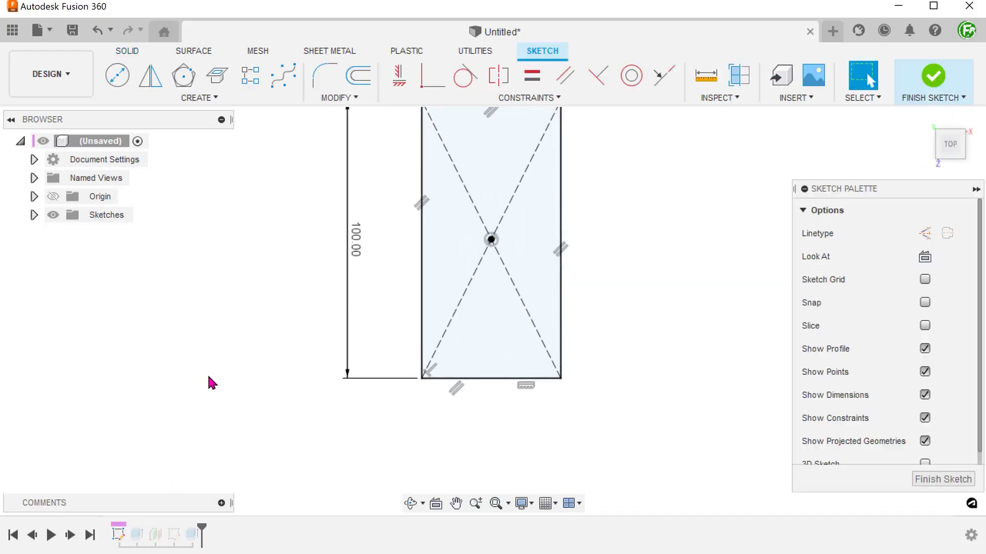
{"action": "double_click", "coordinate": [361, 308]}
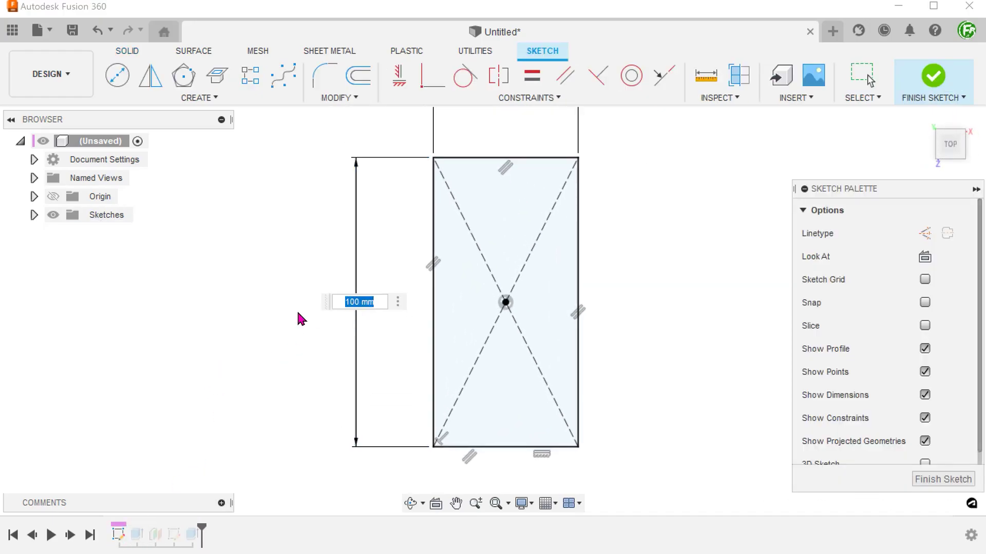
{"action": "type", "text": "50"}
{"action": "key", "text": "Return"}
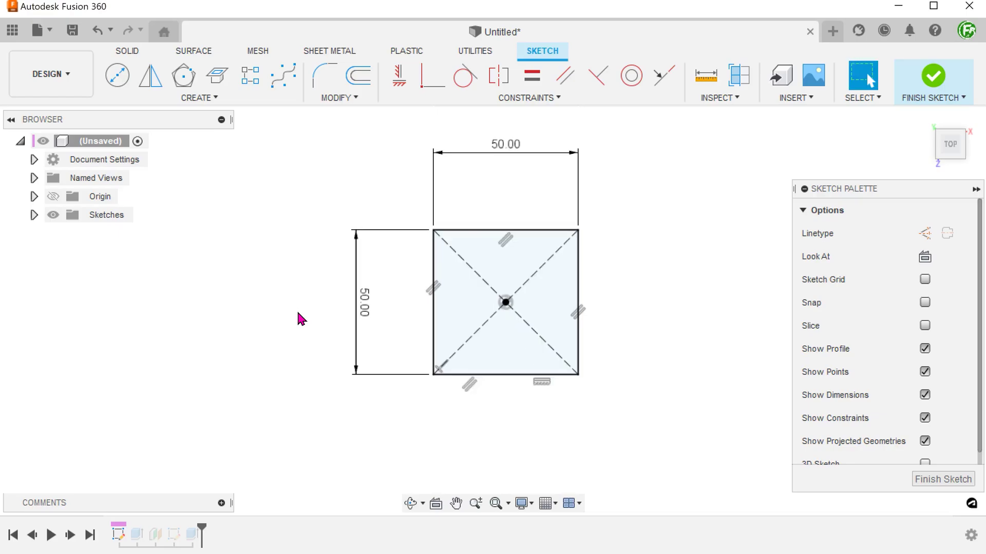
{"action": "left_click", "coordinate": [933, 77]}
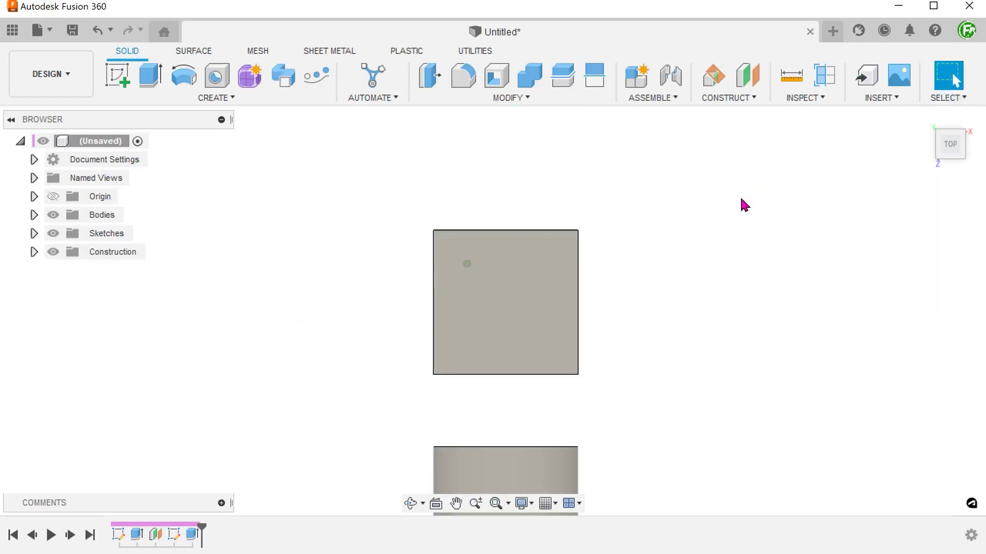
{"action": "left_click", "coordinate": [530, 324]}
{"action": "middle_click_drag", "start_coordinate": [458, 417], "coordinate": [574, 426], "text": "shift"}
Step: Review the cylinder extrusion's -50 mm One Side distance where it meets the box
{"action": "left_click", "coordinate": [574, 427]}
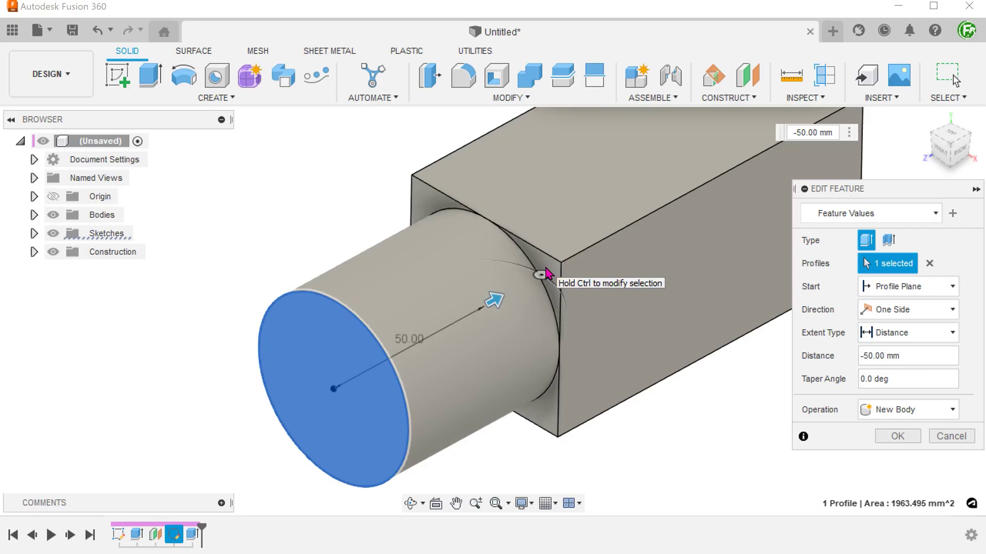
{"action": "left_click", "coordinate": [325, 356]}
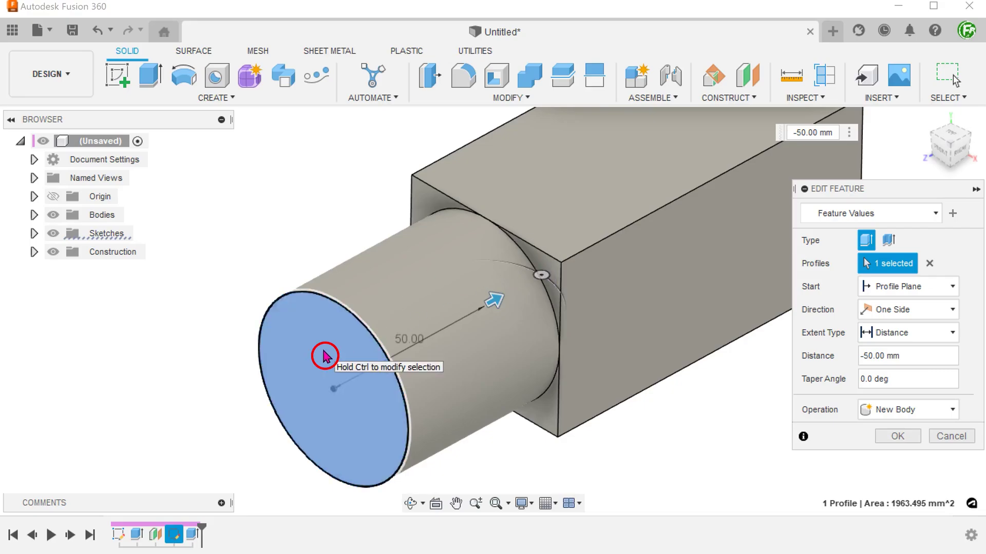
{"action": "left_click", "coordinate": [542, 270]}
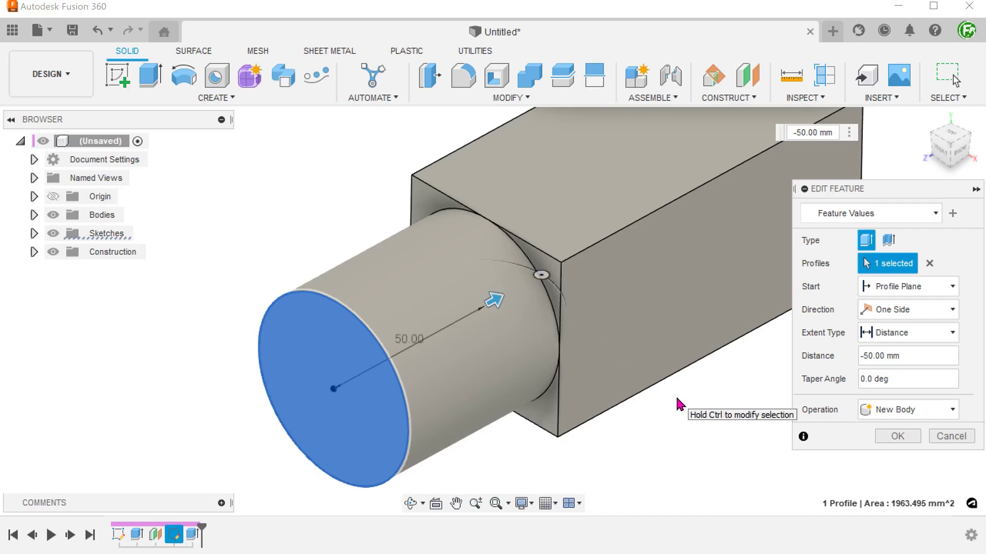
{"action": "left_click", "coordinate": [908, 356]}
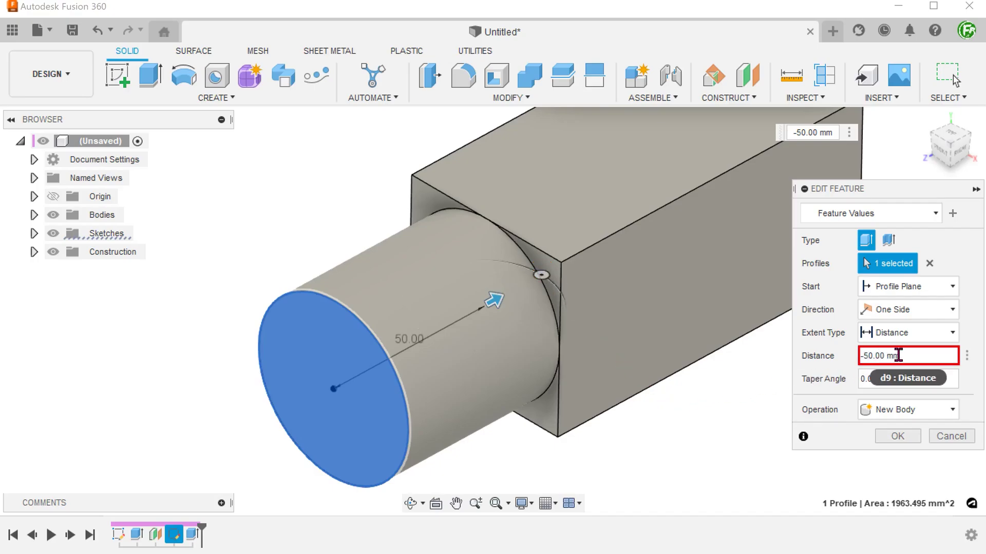
Step: Switch the cylinder extrusion to a To Object extent ending at the box's front face
{"action": "left_click", "coordinate": [918, 334]}
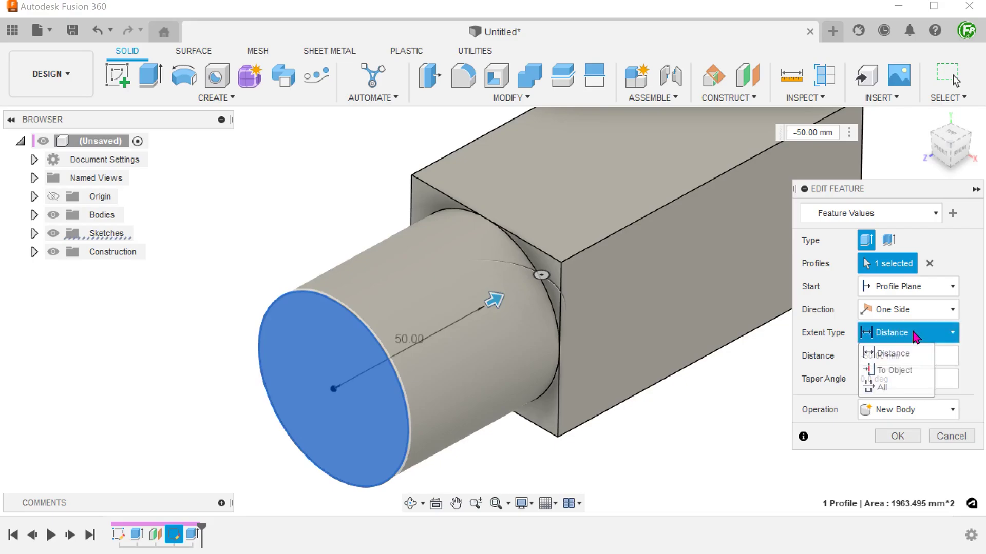
{"action": "left_click", "coordinate": [916, 373]}
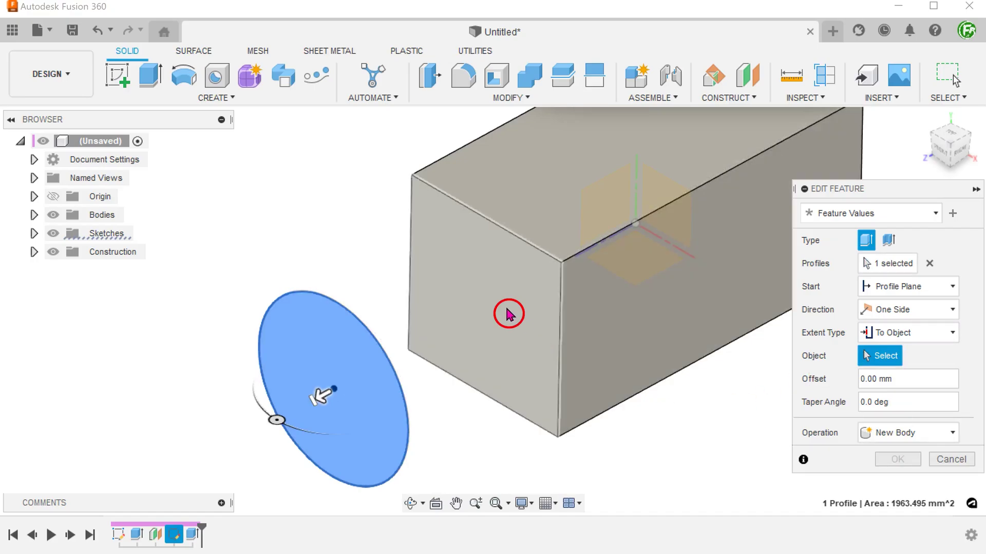
{"action": "left_click", "coordinate": [508, 315]}
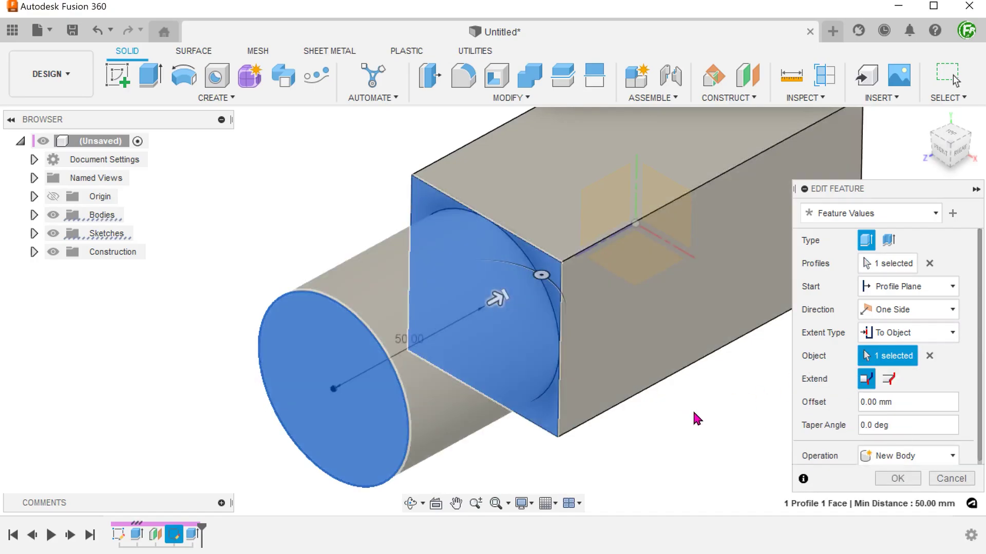
{"action": "key", "text": "Return"}
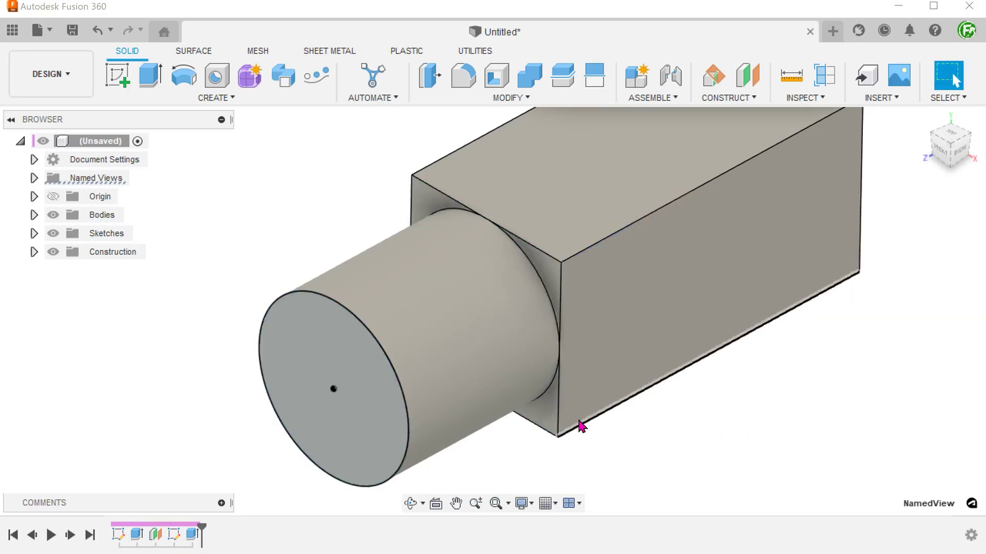
Step: Edit Sketch1 and reduce the box's 100 mm dimension to 50 mm
{"action": "double_click", "coordinate": [120, 536]}
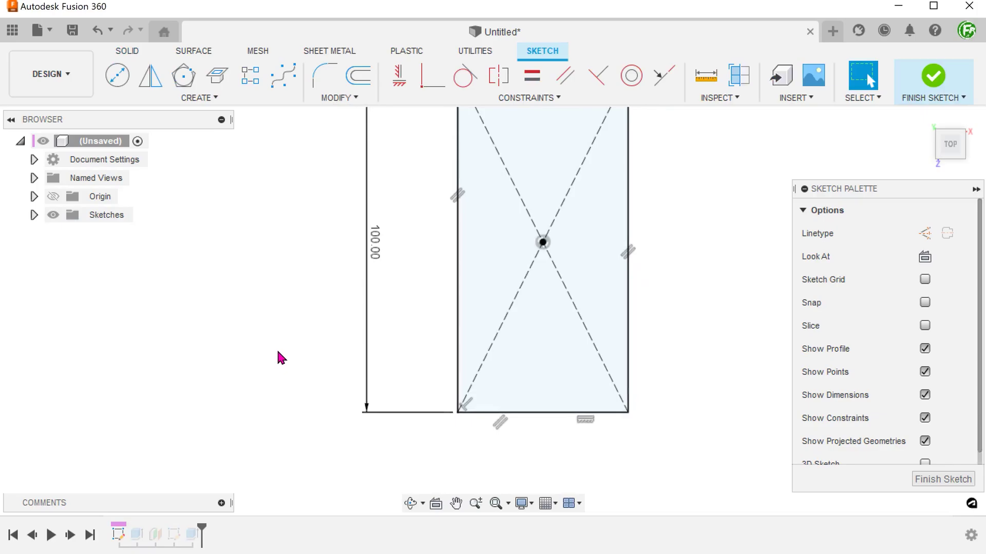
{"action": "double_click", "coordinate": [377, 260]}
{"action": "type", "text": "50"}
{"action": "key", "text": "Return"}
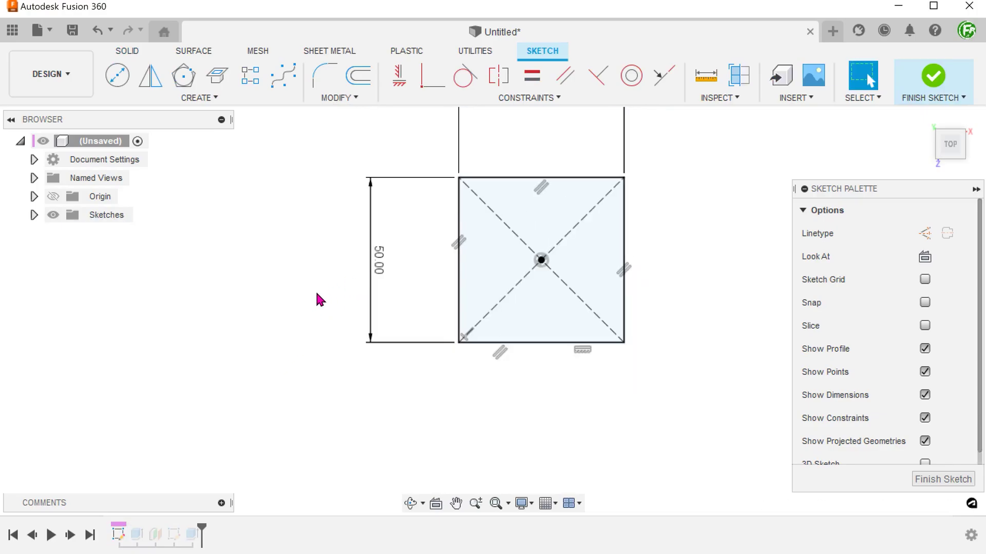
{"action": "left_click", "coordinate": [931, 84]}
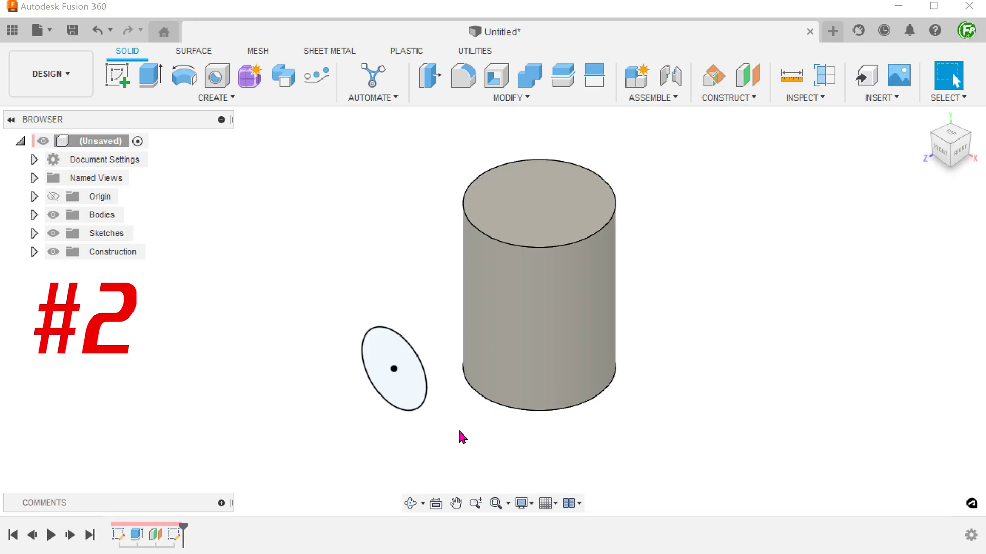
{"action": "left_click", "coordinate": [405, 396]}
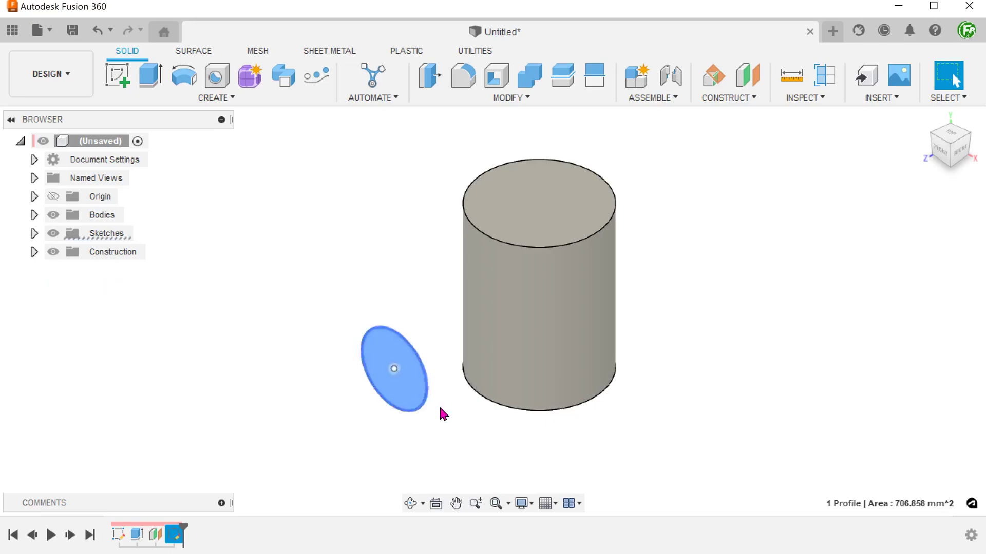
{"action": "left_click", "coordinate": [546, 449]}
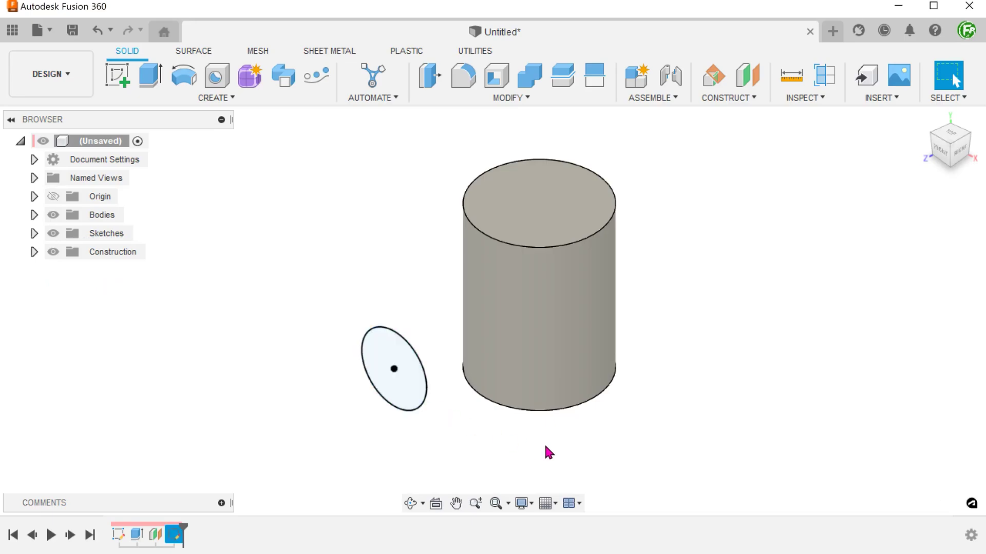
{"action": "middle_click_drag", "start_coordinate": [546, 452], "coordinate": [665, 436], "text": "shift"}
{"action": "mouse_move", "coordinate": [636, 289]}
{"action": "middle_mouse_down", "text": "shift"}
{"action": "mouse_move", "coordinate": [576, 286]}
{"action": "mouse_move", "coordinate": [636, 414]}
{"action": "mouse_move", "coordinate": [627, 414]}
{"action": "middle_mouse_up", "text": "shift"}
Step: Extrude the tilted circle with a To Object extent targeting the upright cylinder
{"action": "key", "text": "e"}
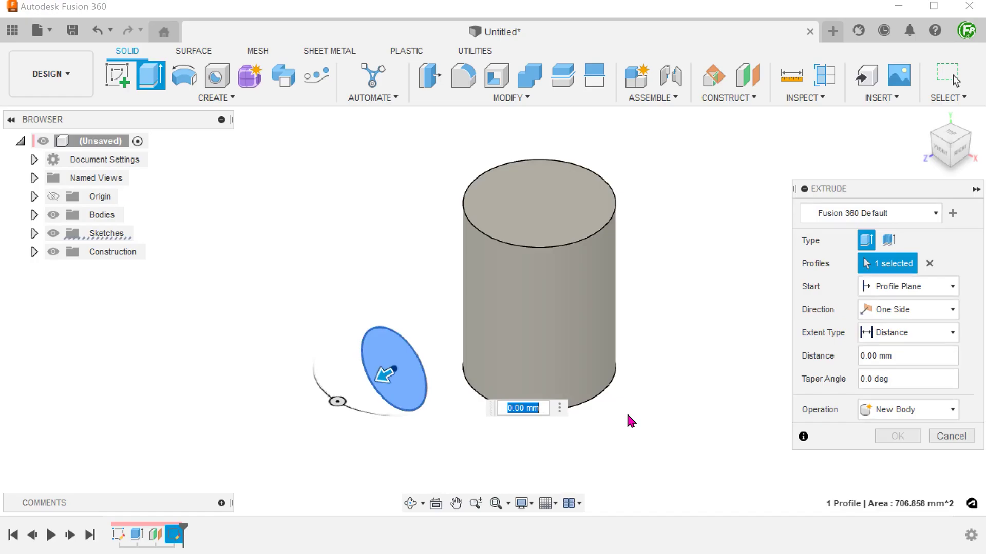
{"action": "left_click", "coordinate": [898, 333]}
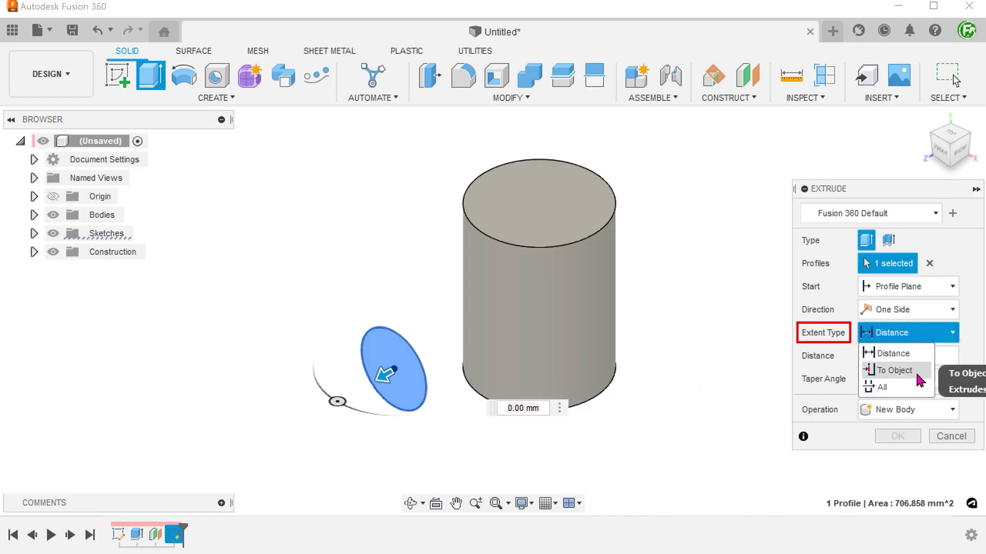
{"action": "left_click", "coordinate": [895, 370]}
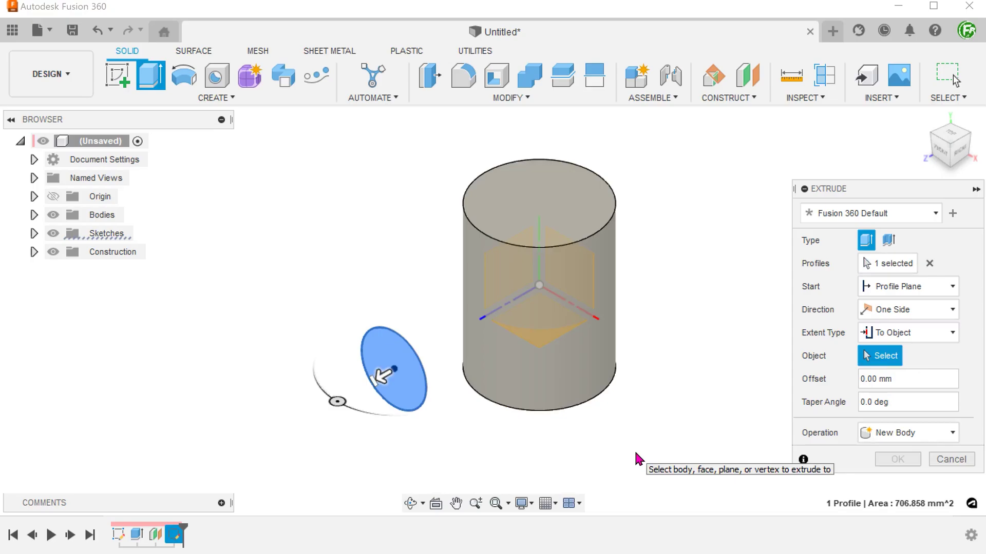
{"action": "left_click", "coordinate": [520, 368]}
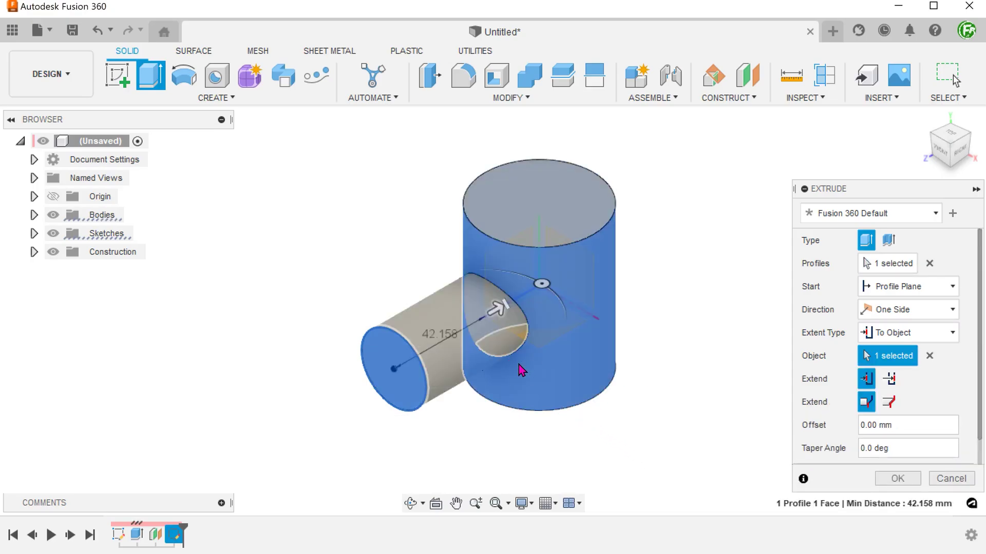
Step: Extend the cut through the body with a -5 mm offset and confirm it
{"action": "left_click", "coordinate": [890, 380]}
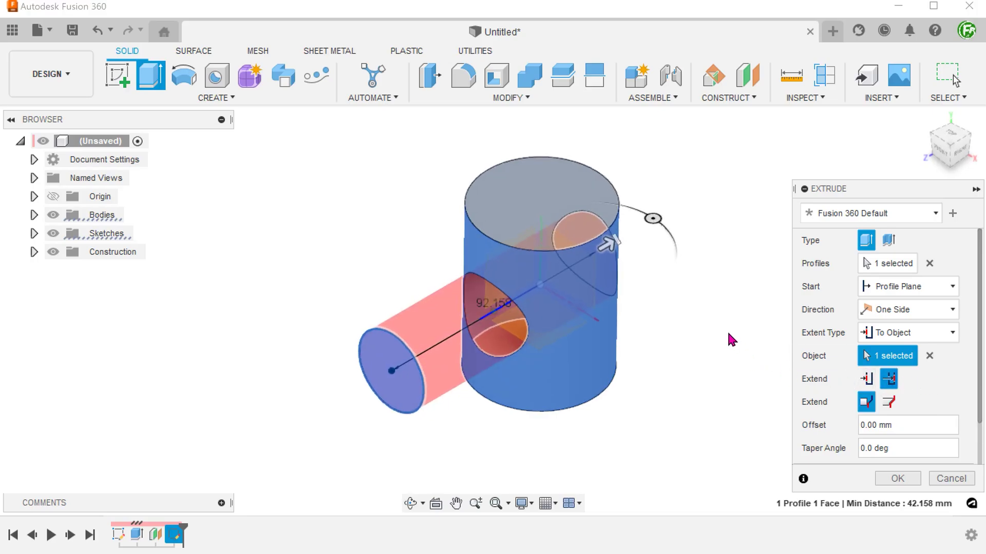
{"action": "middle_click_drag", "start_coordinate": [729, 339], "coordinate": [707, 411], "text": "shift"}
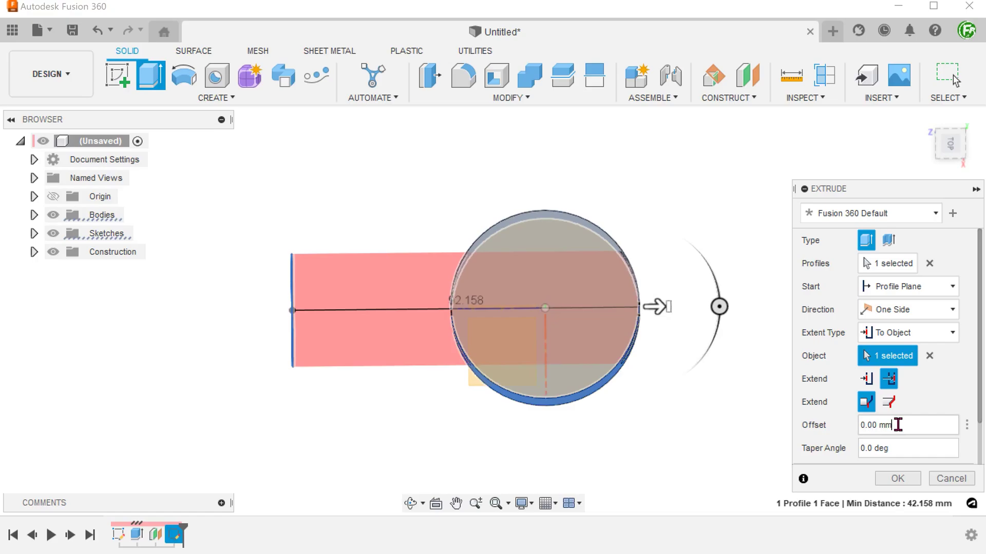
{"action": "left_click_drag", "start_coordinate": [897, 424], "coordinate": [850, 429]}
{"action": "type", "text": "-5"}
{"action": "middle_click_drag", "start_coordinate": [726, 422], "coordinate": [682, 448], "text": "shift"}
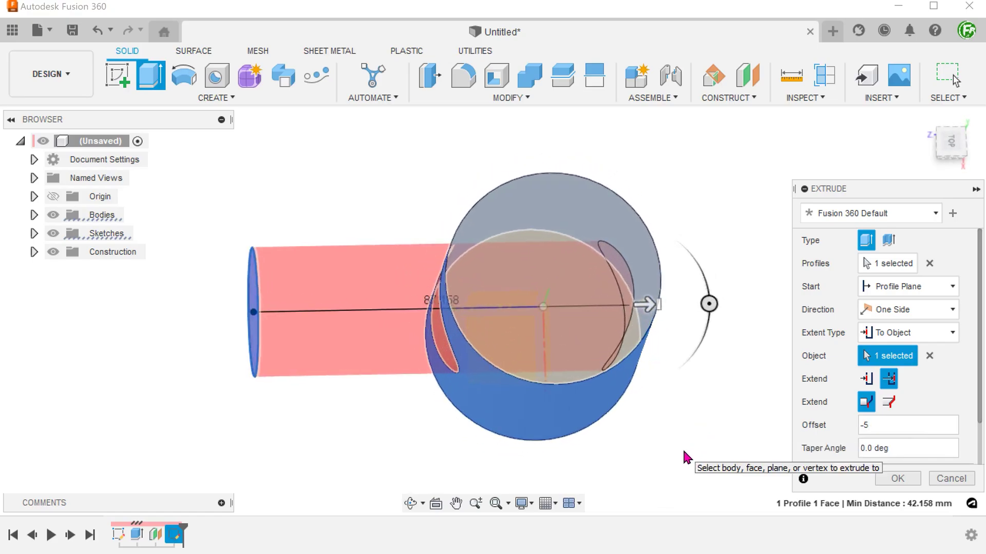
{"action": "left_click", "coordinate": [896, 478]}
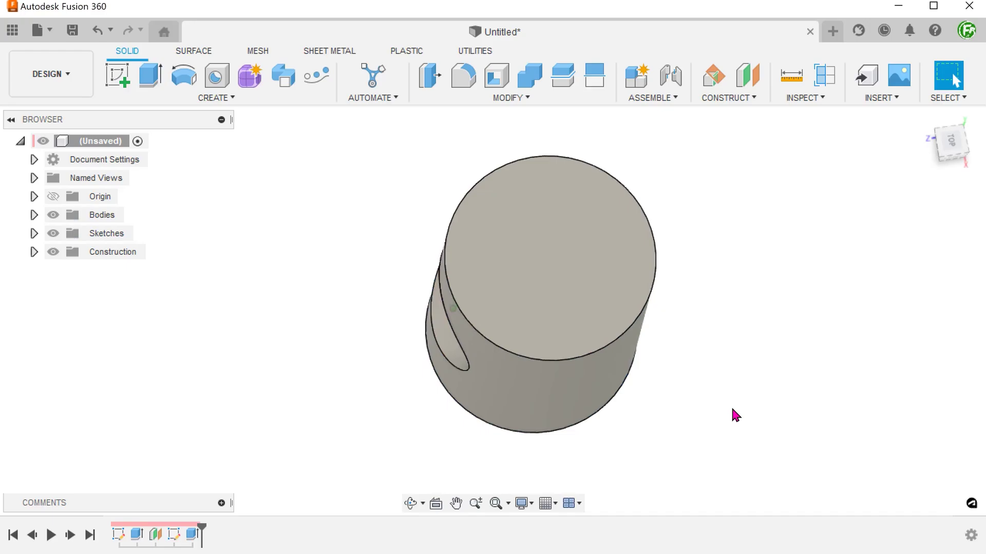
Step: Show a section analysis of the cylinder along the XZ plane
{"action": "left_click", "coordinate": [824, 75]}
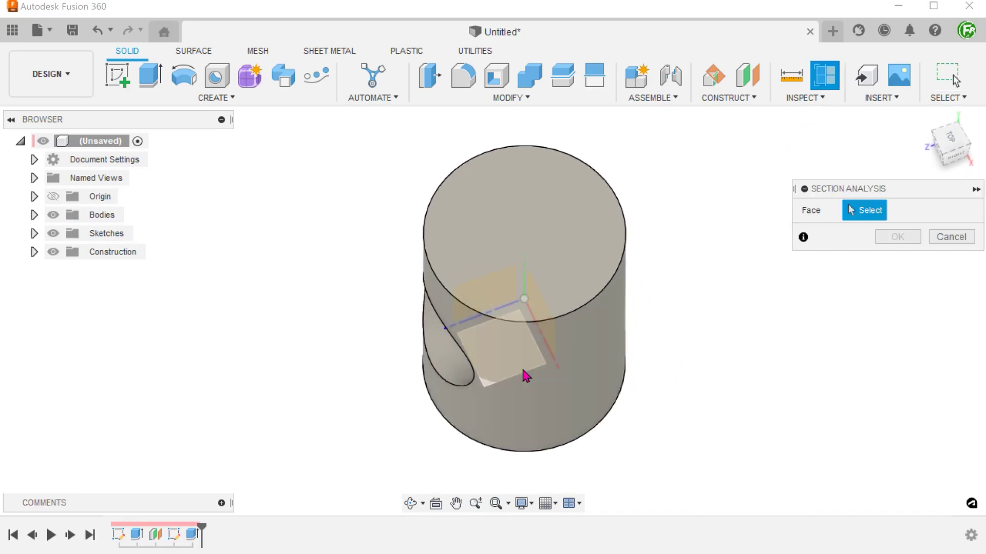
{"action": "left_click", "coordinate": [529, 374]}
{"action": "middle_click_drag", "start_coordinate": [752, 416], "coordinate": [747, 417], "text": "shift"}
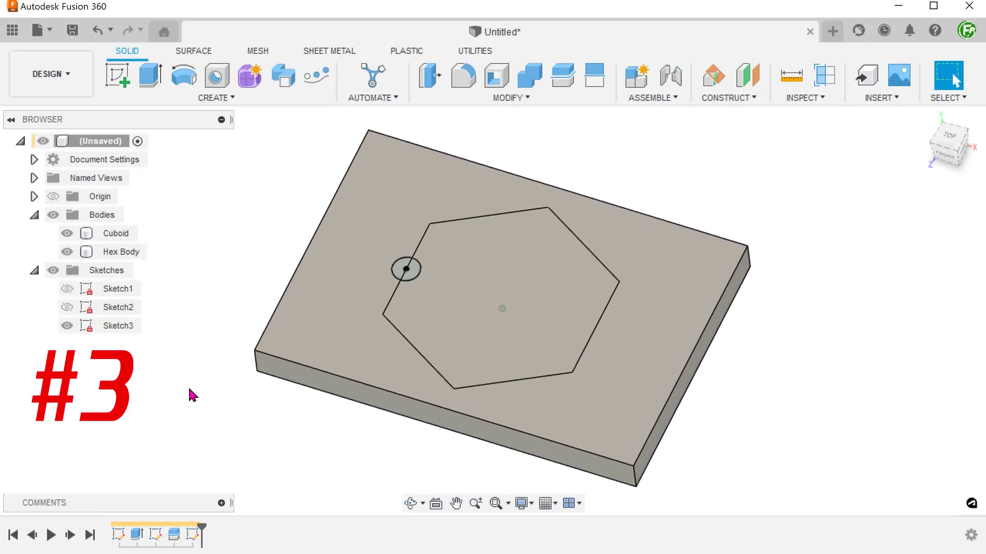
{"action": "left_click", "coordinate": [413, 252]}
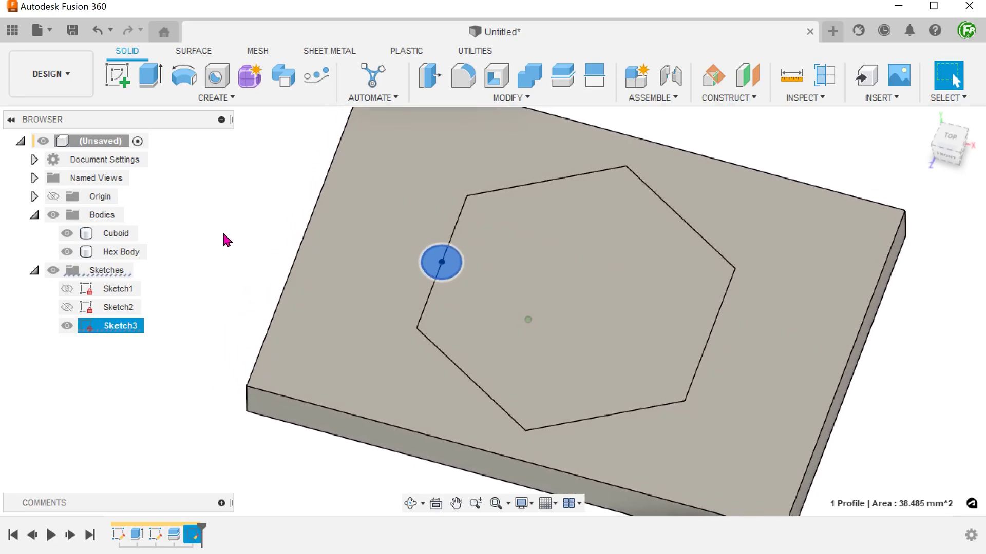
{"action": "left_click", "coordinate": [223, 234]}
{"action": "left_click", "coordinate": [135, 234]}
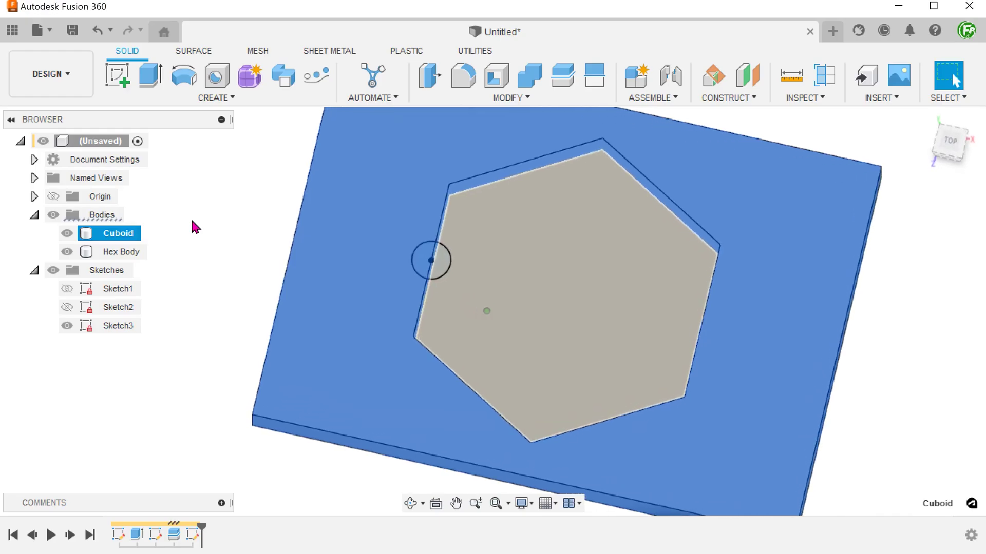
{"action": "left_click", "coordinate": [135, 253]}
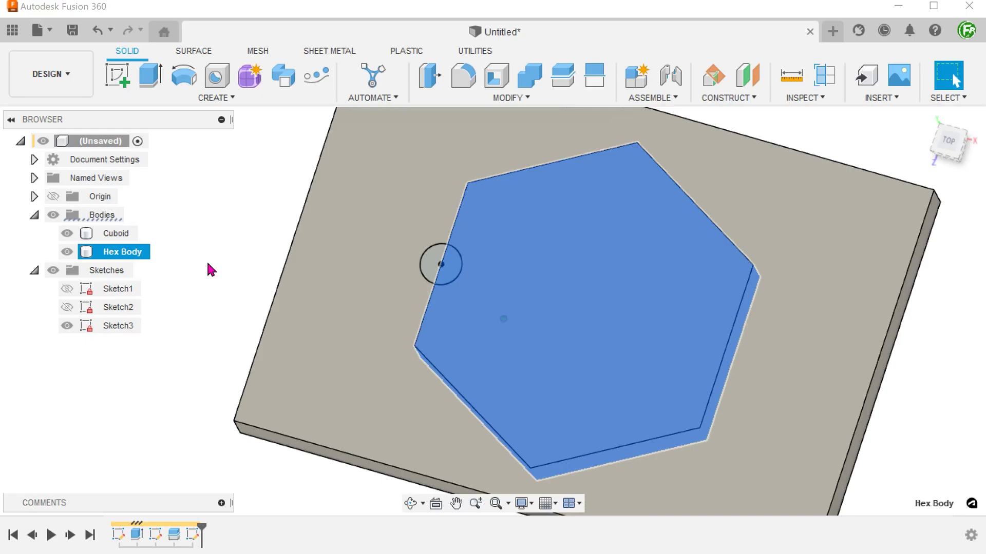
{"action": "left_click", "coordinate": [208, 265]}
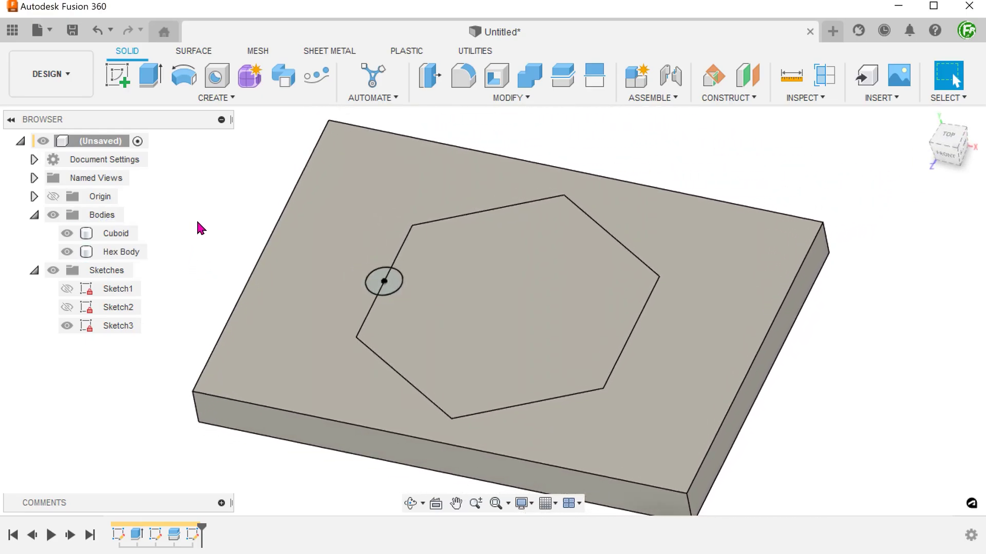
Step: Cut the circle with an All extent, excluding Cuboid so only the Hex Body is cut
{"action": "key", "text": "e"}
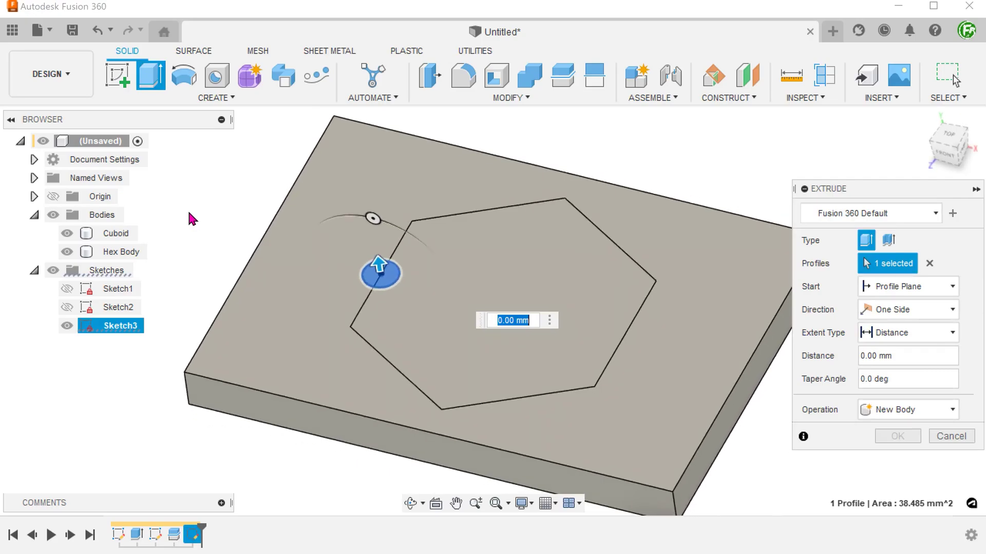
{"action": "left_click_drag", "start_coordinate": [379, 265], "coordinate": [508, 341]}
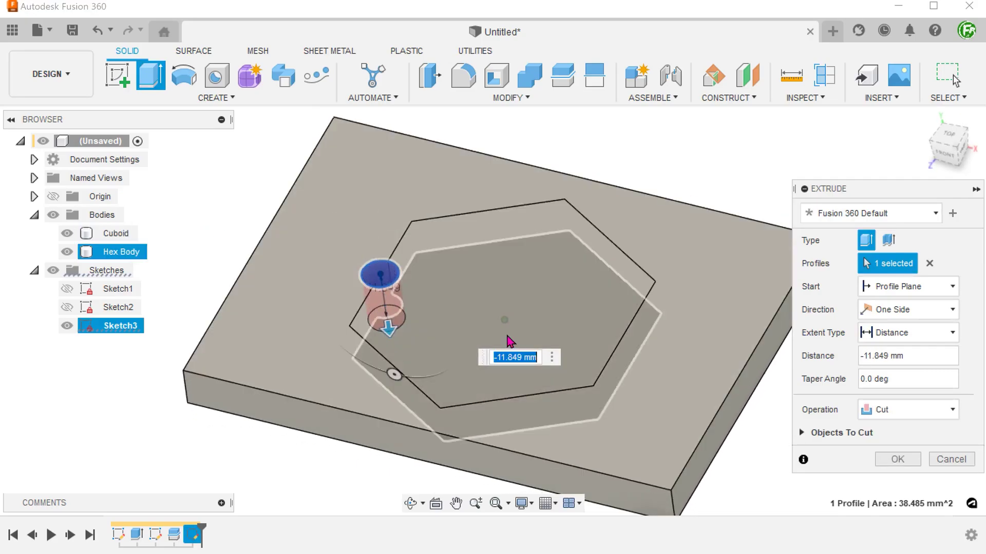
{"action": "left_click", "coordinate": [872, 333]}
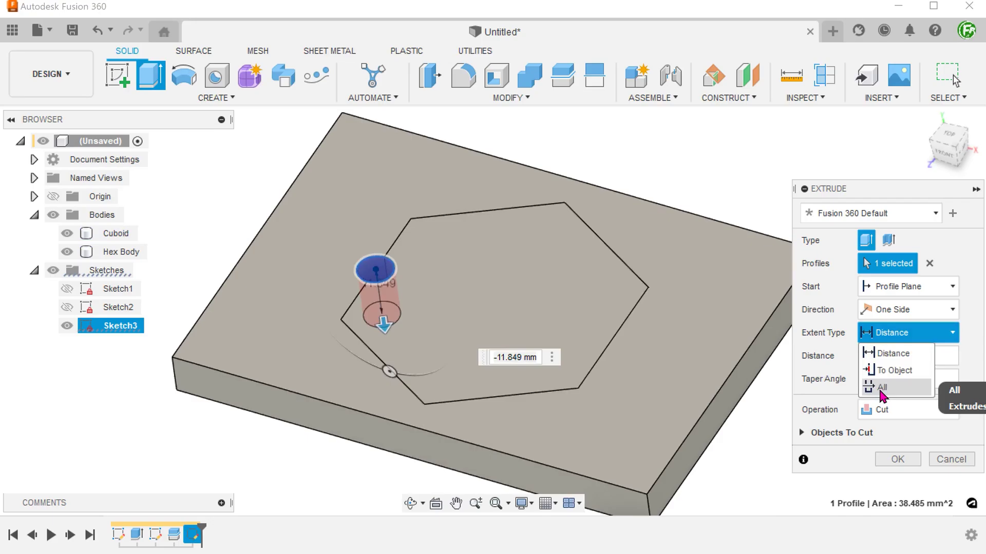
{"action": "left_click", "coordinate": [882, 389]}
{"action": "scroll", "coordinate": [737, 461], "scroll_direction": "up", "scroll_amount": 2}
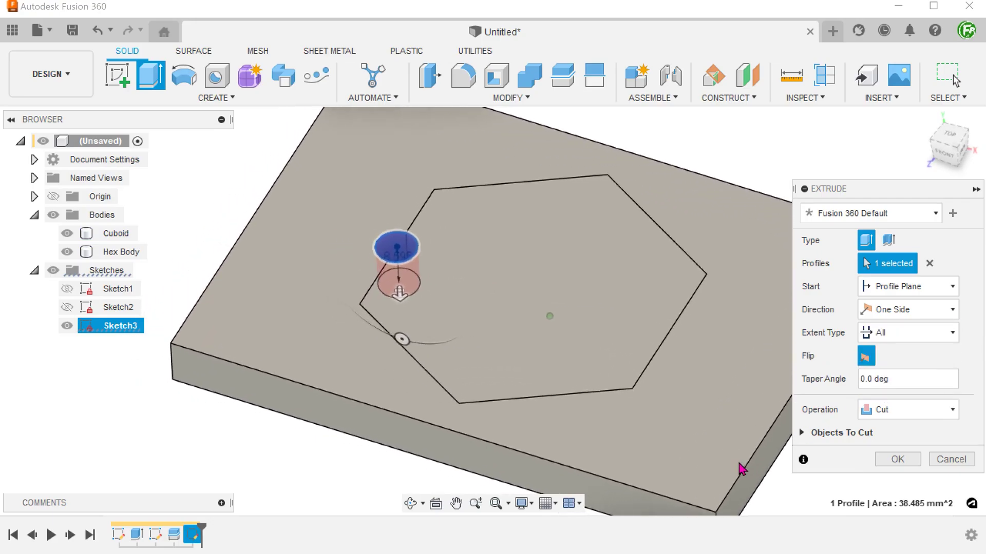
{"action": "scroll", "coordinate": [704, 464], "scroll_direction": "up", "scroll_amount": 3}
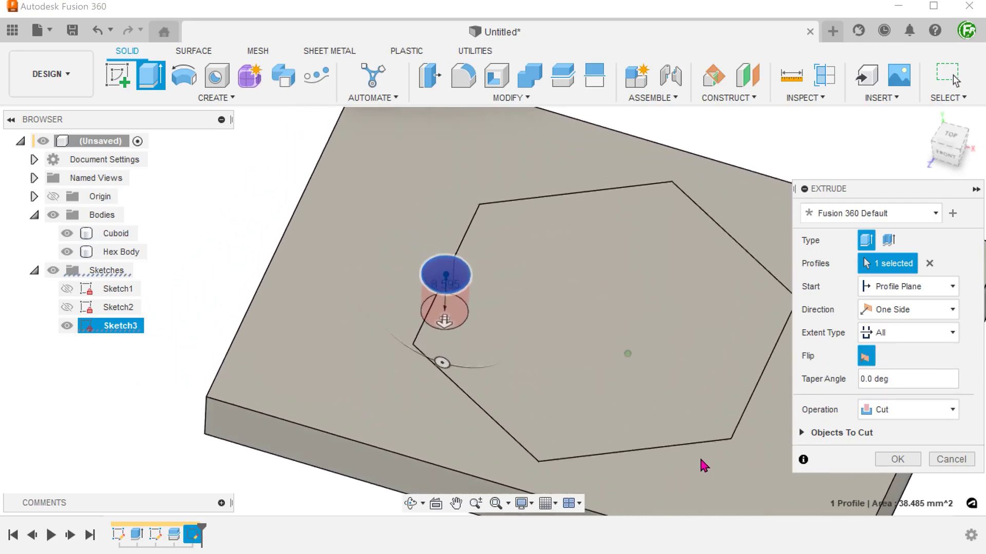
{"action": "left_click", "coordinate": [802, 434]}
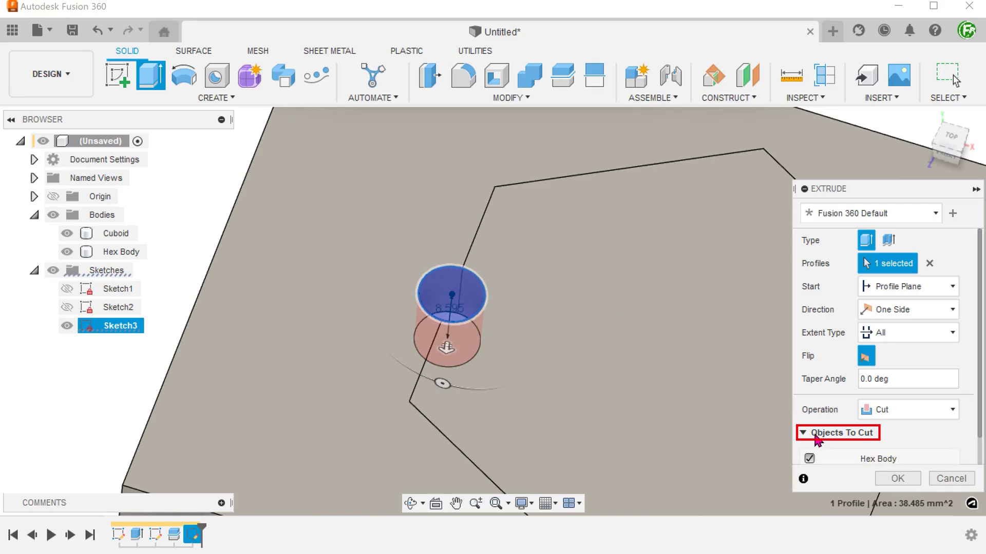
{"action": "left_click_drag", "start_coordinate": [976, 430], "coordinate": [980, 458]}
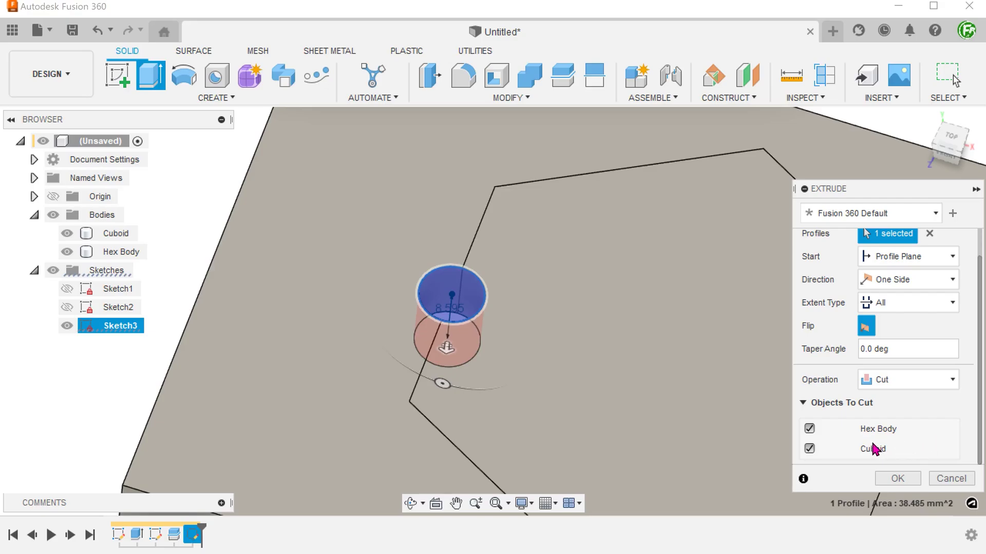
{"action": "left_click", "coordinate": [810, 449]}
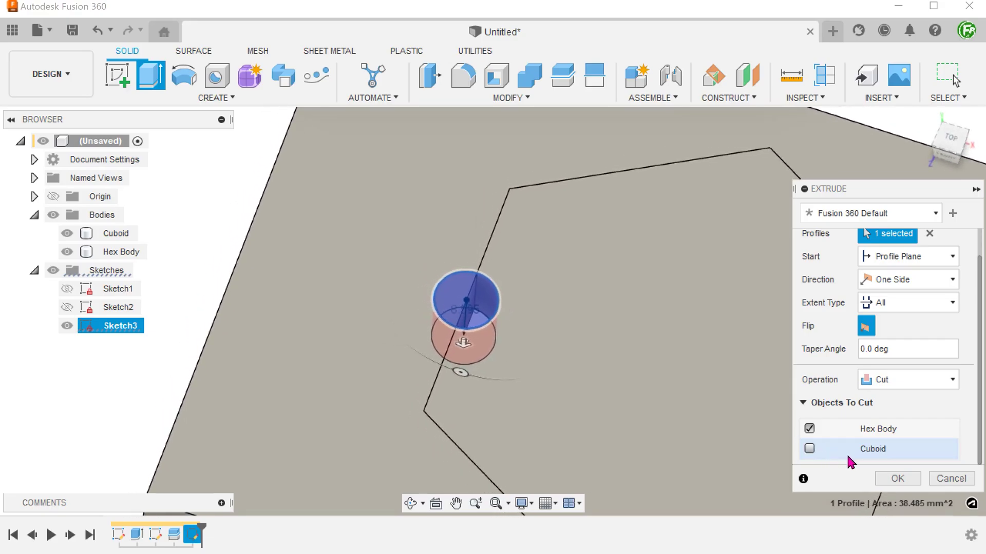
{"action": "left_click", "coordinate": [888, 478]}
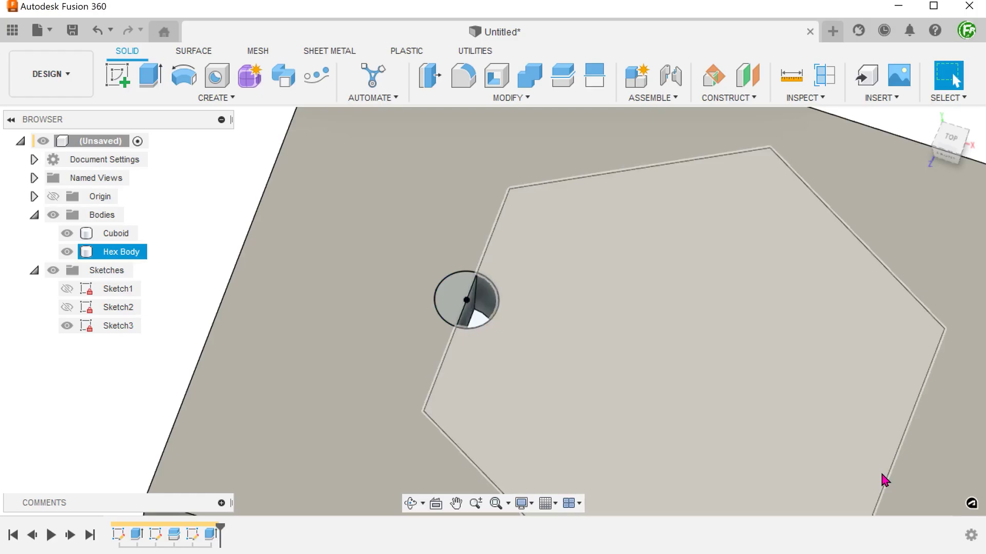
Step: Hide Sketch3, check the hole's curved face radius, and return to the Home view
{"action": "left_click", "coordinate": [66, 326]}
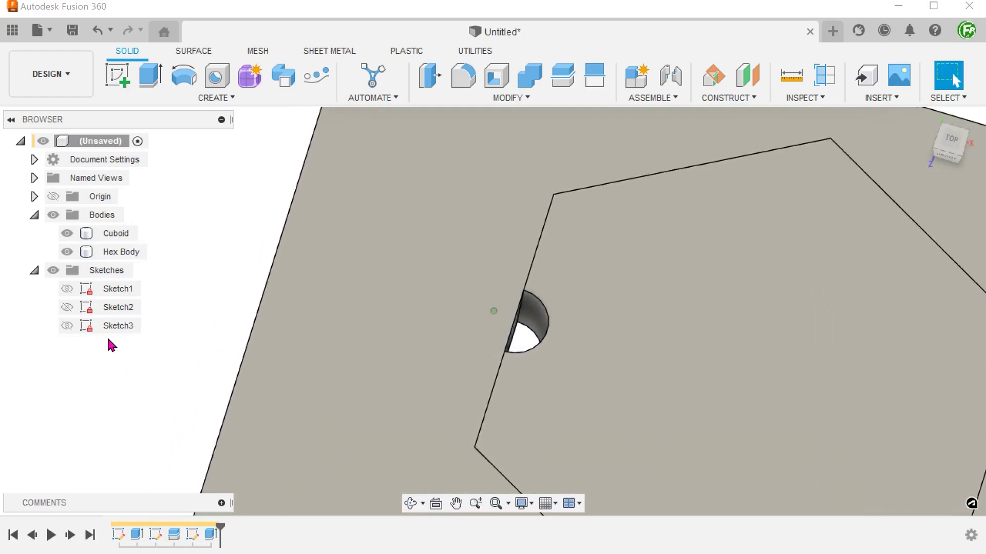
{"action": "left_click", "coordinate": [553, 326]}
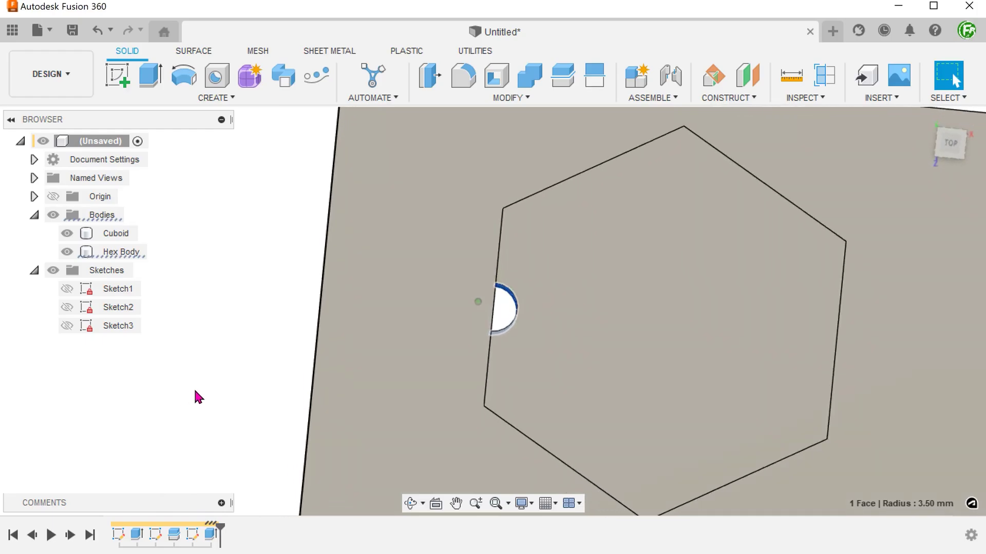
{"action": "key", "text": "Escape"}
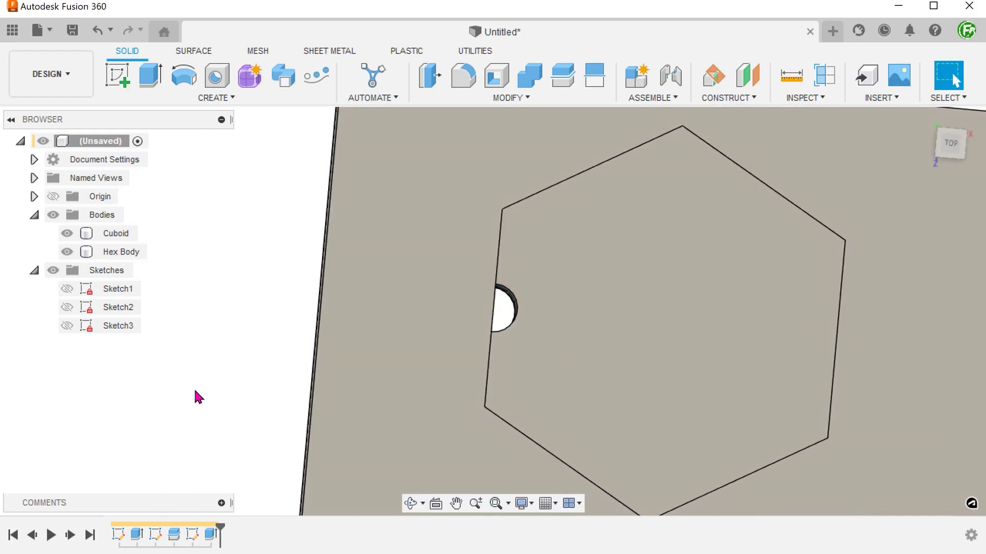
{"action": "key", "text": "F6"}
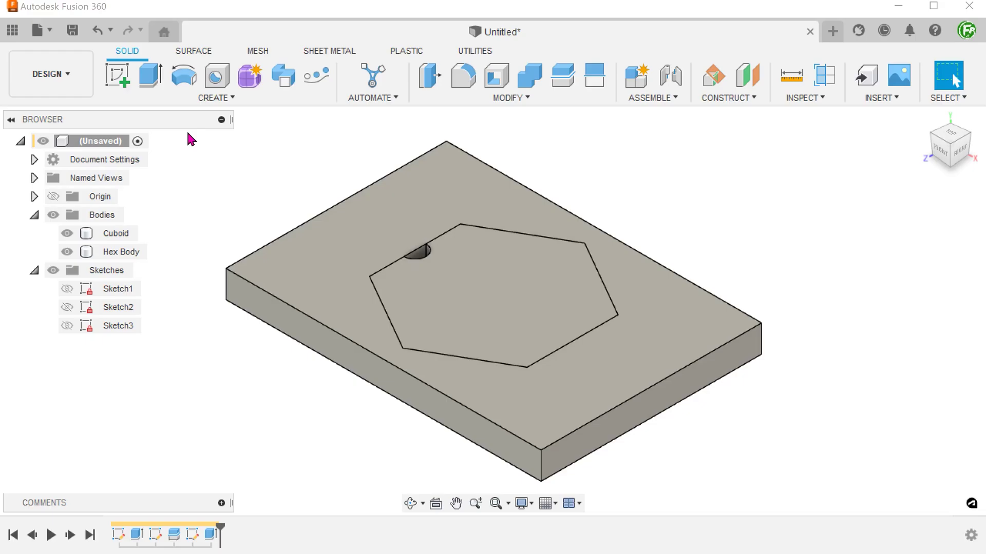
{"action": "left_click", "coordinate": [177, 98]}
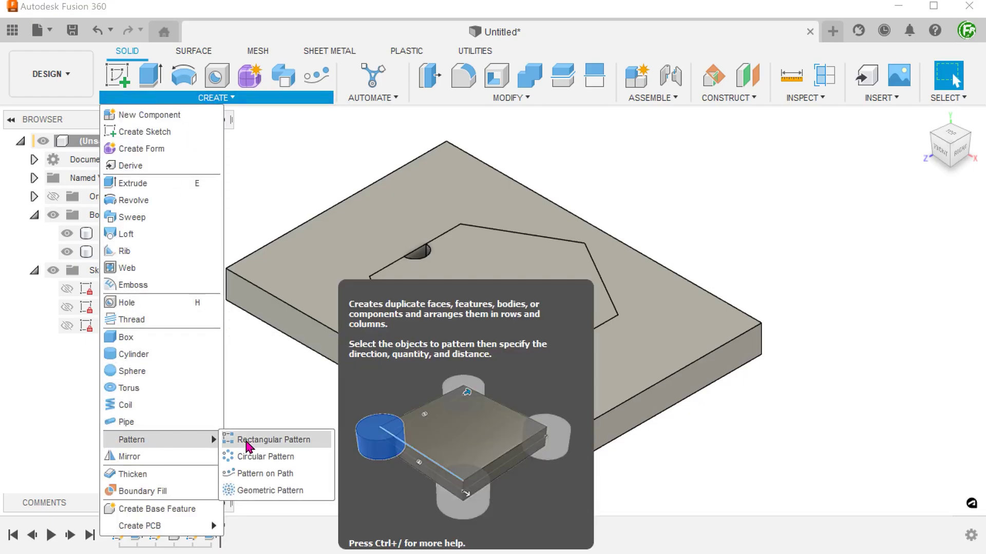
Step: Rectangular-pattern the hole 10 by 10 along the bottom edge, second direction Symmetric
{"action": "left_click", "coordinate": [248, 440]}
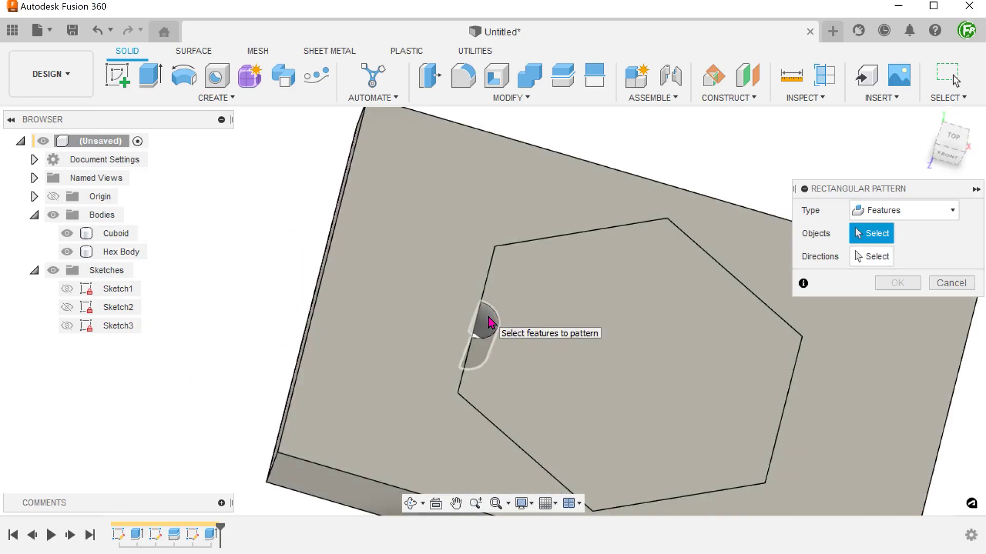
{"action": "left_click", "coordinate": [489, 322]}
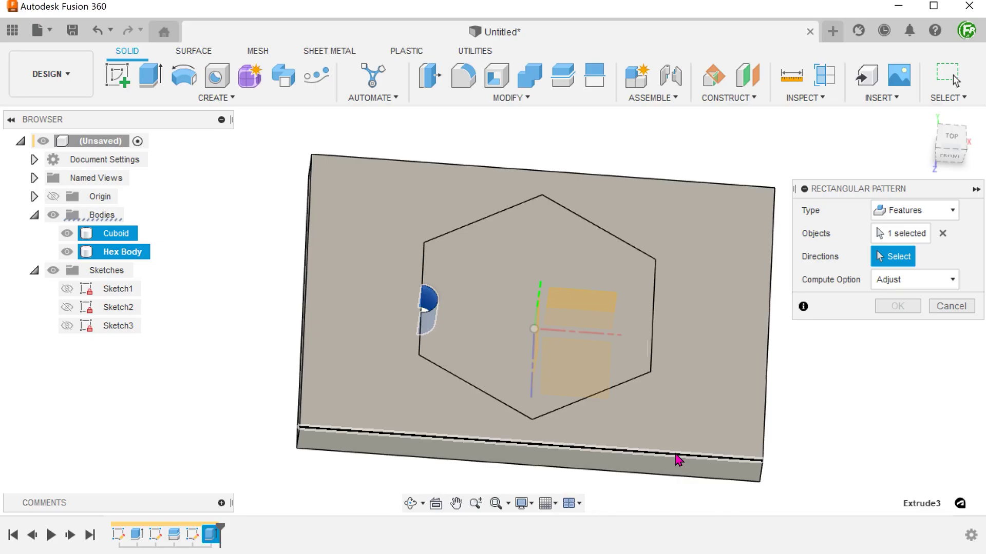
{"action": "left_click", "coordinate": [678, 461]}
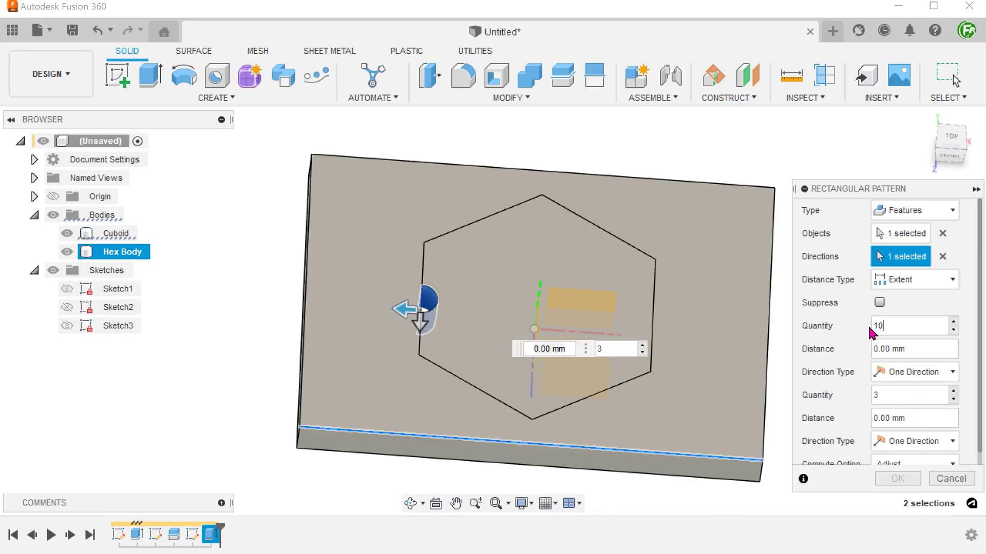
{"action": "left_click_drag", "start_coordinate": [412, 323], "coordinate": [788, 335]}
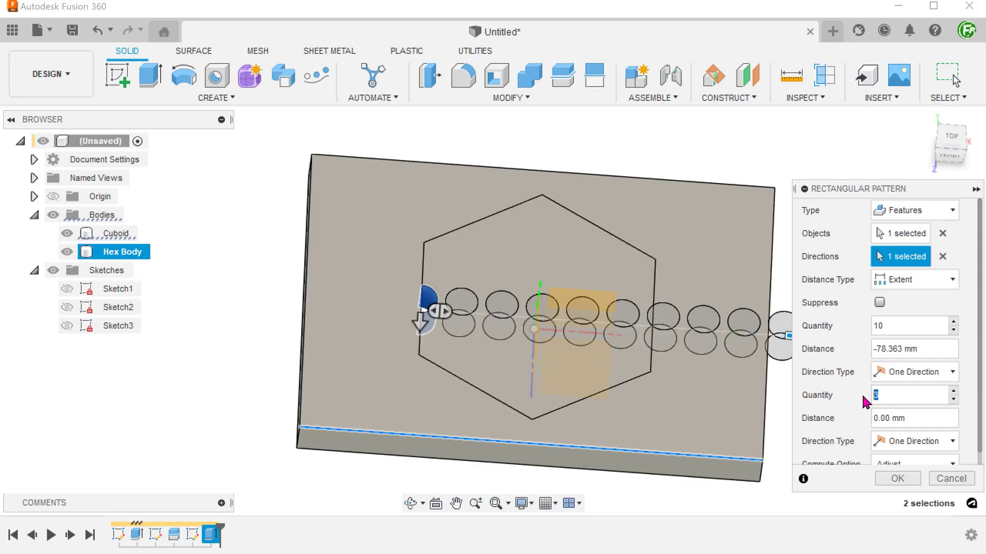
{"action": "left_click", "coordinate": [904, 441]}
{"action": "left_click", "coordinate": [915, 480]}
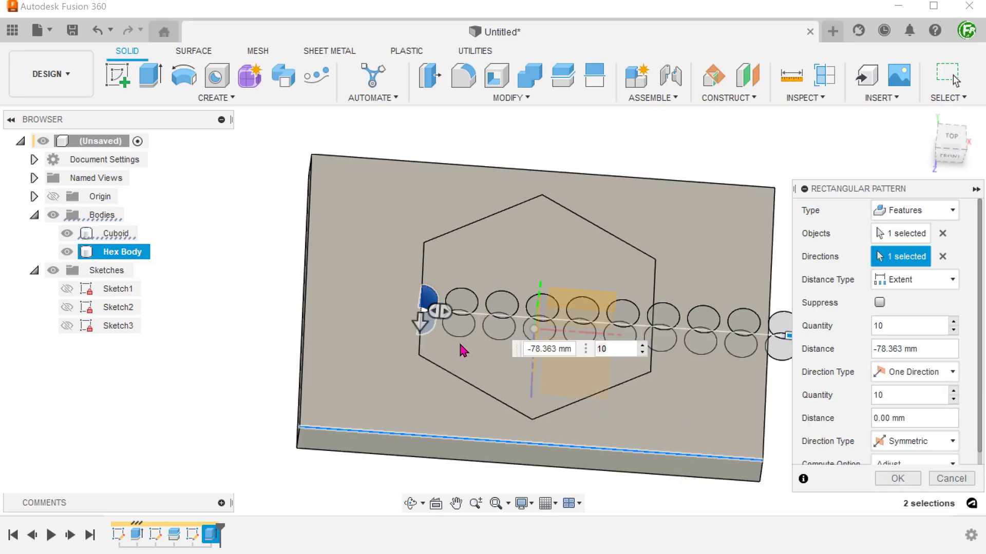
{"action": "left_click_drag", "start_coordinate": [420, 320], "coordinate": [426, 506]}
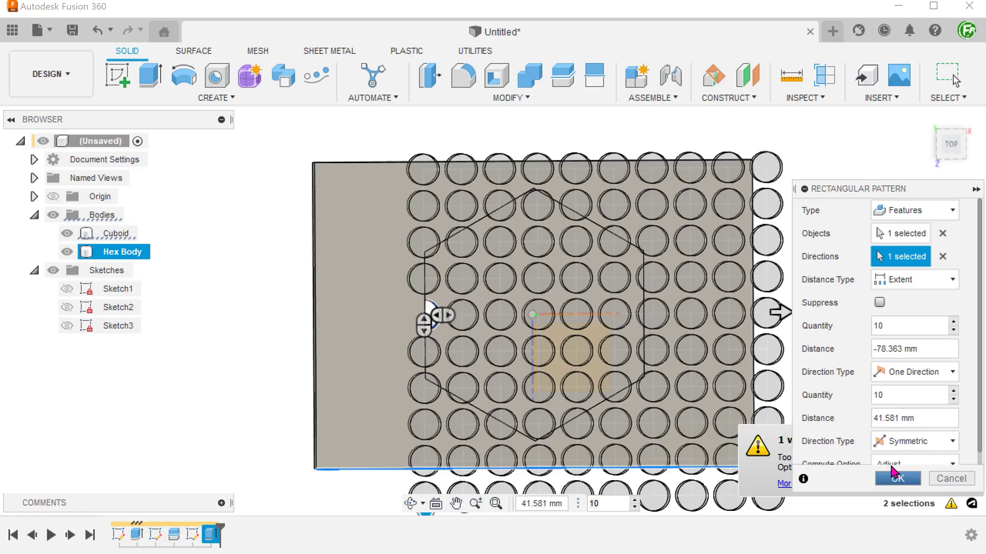
{"action": "left_click", "coordinate": [894, 477]}
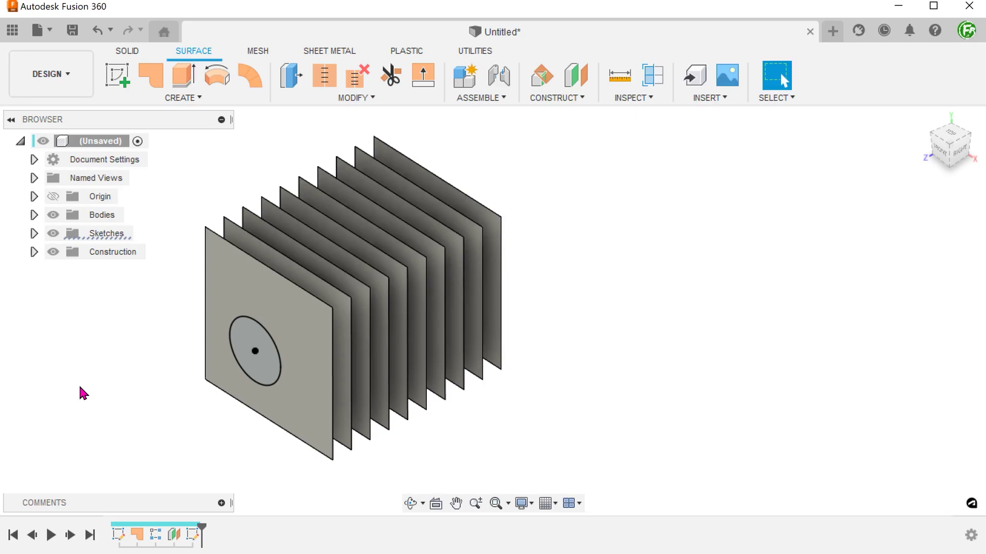
Step: Pan the surface fins model right to center the ten square fins
{"action": "middle_click_drag", "start_coordinate": [81, 389], "coordinate": [226, 396]}
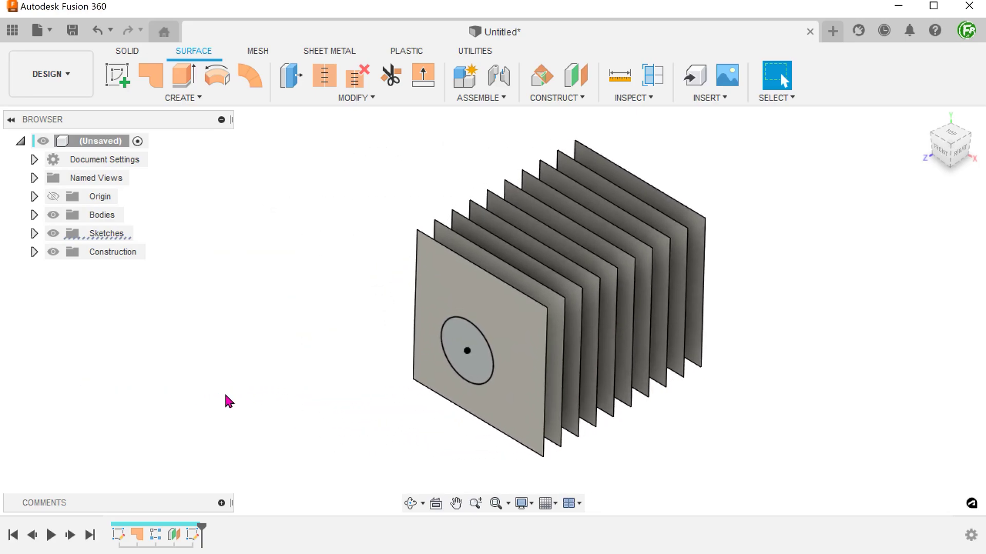
Step: Extrude the front-fin circle -83.359 mm with a 7° taper as an Intersect through all fins
{"action": "key", "text": "e"}
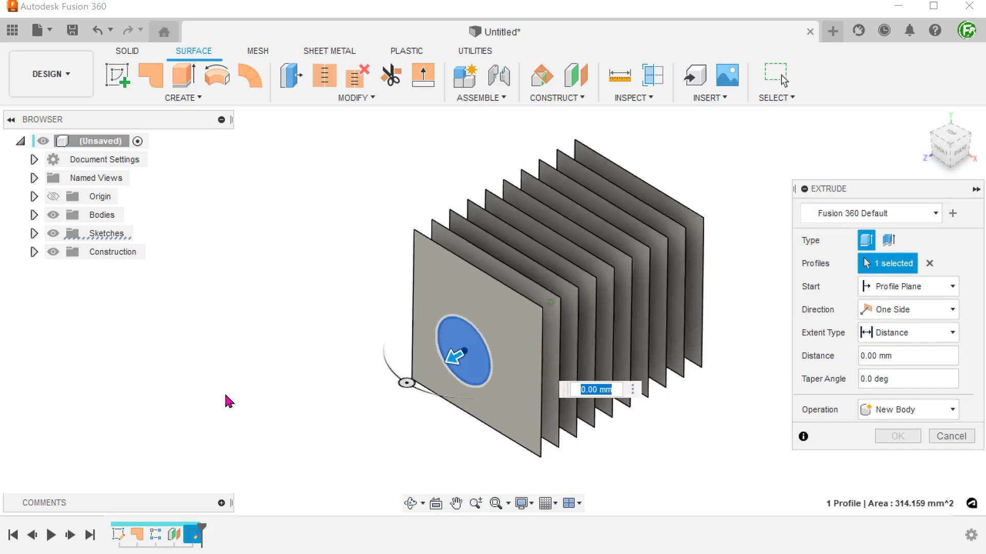
{"action": "left_click_drag", "start_coordinate": [435, 357], "coordinate": [700, 213]}
{"action": "middle_click_drag", "start_coordinate": [700, 213], "coordinate": [690, 362], "text": "shift"}
{"action": "mouse_move", "coordinate": [738, 254]}
{"action": "left_mouse_down"}
{"action": "mouse_move", "coordinate": [730, 229]}
{"action": "mouse_move", "coordinate": [735, 261]}
{"action": "left_mouse_up"}
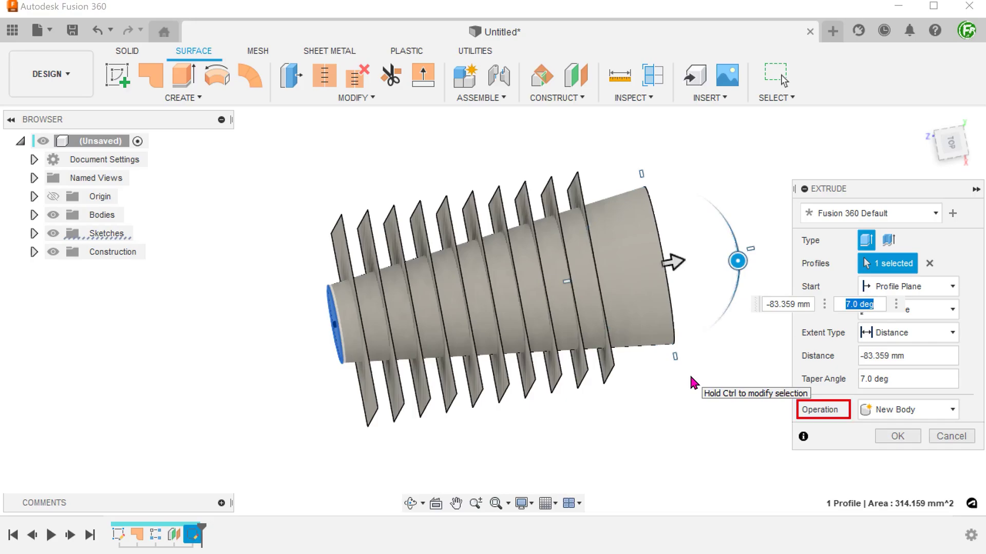
{"action": "left_click", "coordinate": [888, 410]}
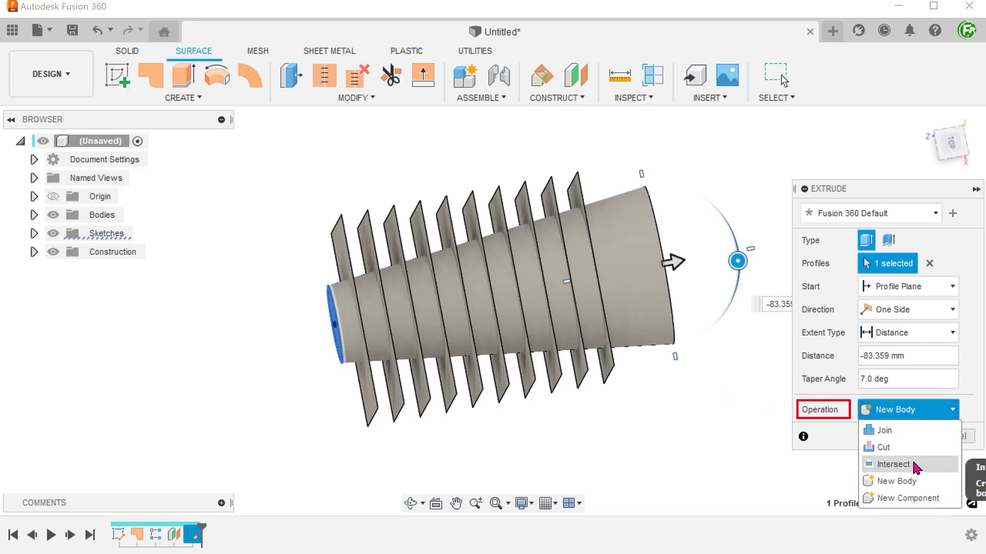
{"action": "left_click", "coordinate": [893, 465]}
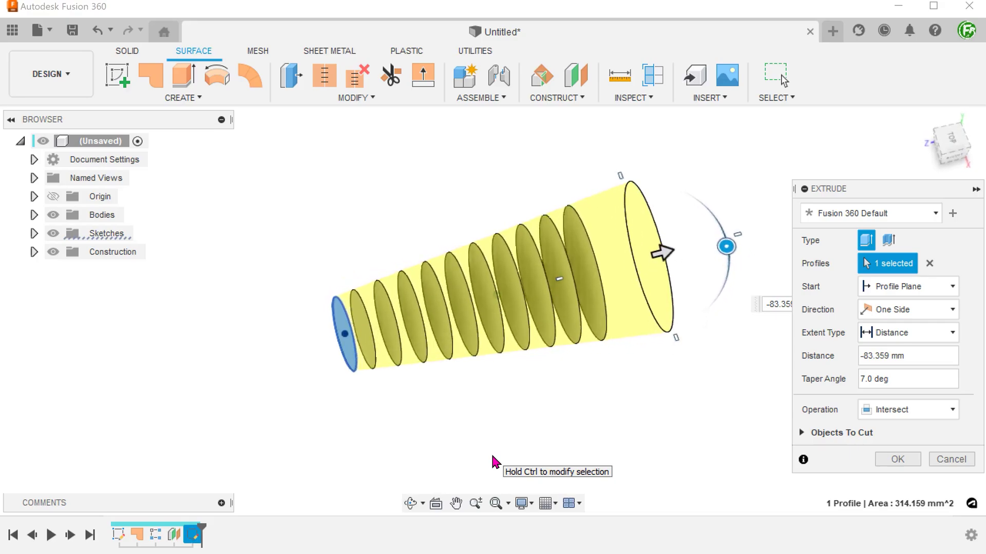
{"action": "left_click", "coordinate": [893, 464]}
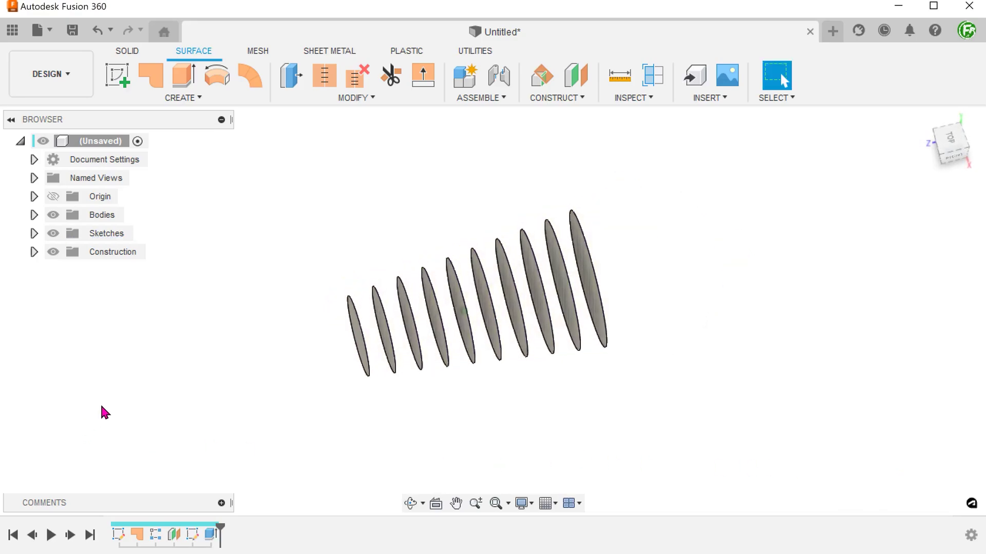